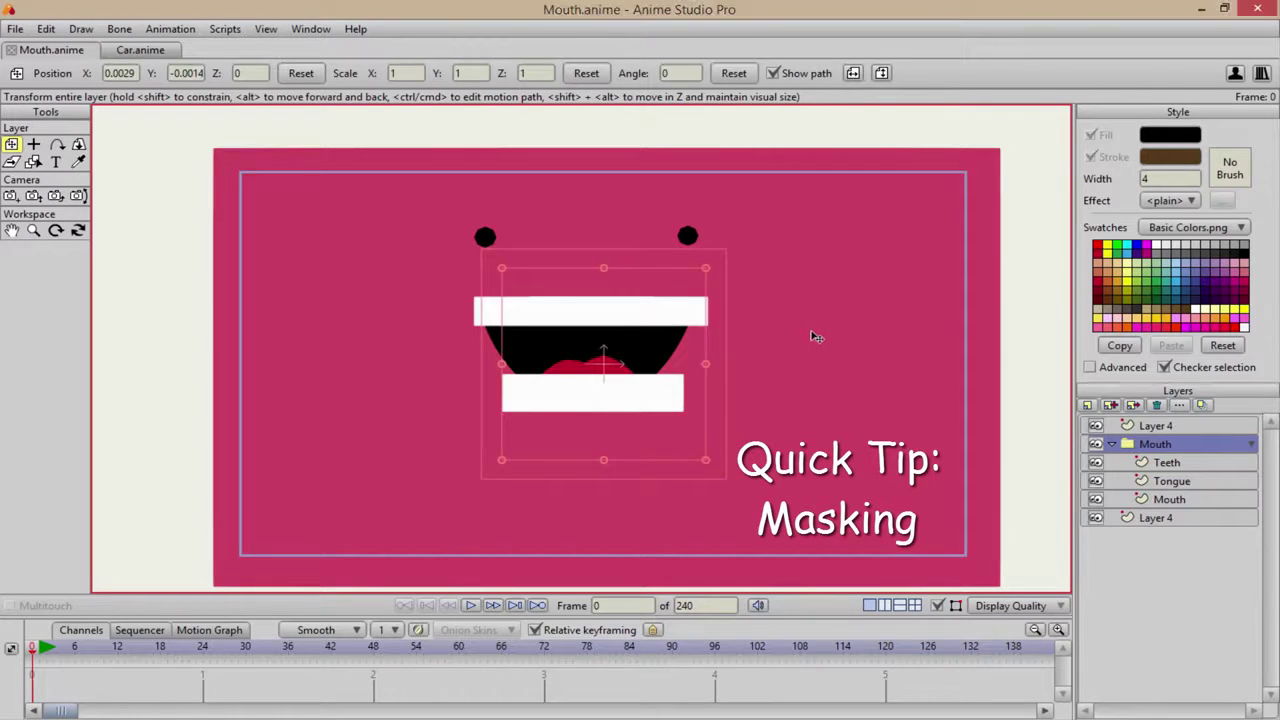
- Inspect the mouth by hiding and reshowing the black mouth shape and Tongue layer
{"action": "scroll", "coordinate": [791, 319], "scroll_direction": "up", "scroll_amount": 2}
{"action": "scroll", "coordinate": [791, 319], "scroll_direction": "up", "scroll_amount": 1}
{"action": "scroll", "coordinate": [812, 302], "scroll_direction": "up", "scroll_amount": 1}
{"action": "scroll", "coordinate": [810, 305], "scroll_direction": "up", "scroll_amount": 1}
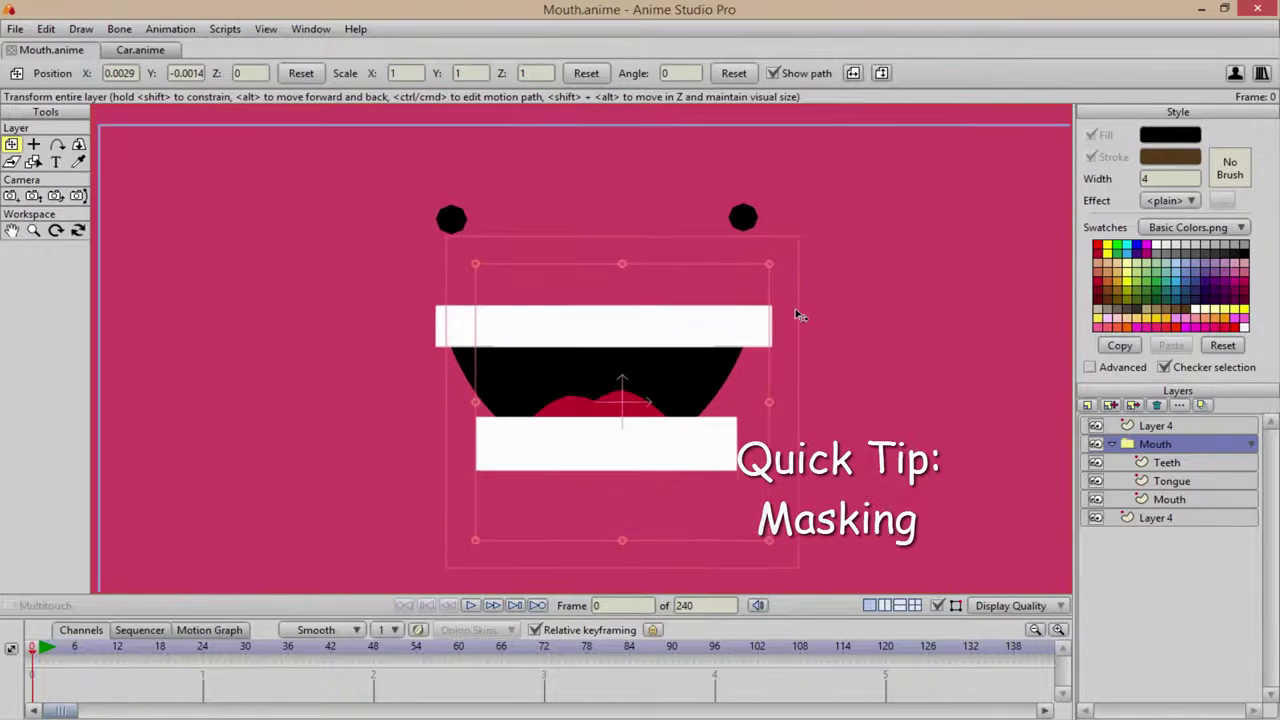
{"action": "scroll", "coordinate": [805, 330], "scroll_direction": "up", "scroll_amount": 1}
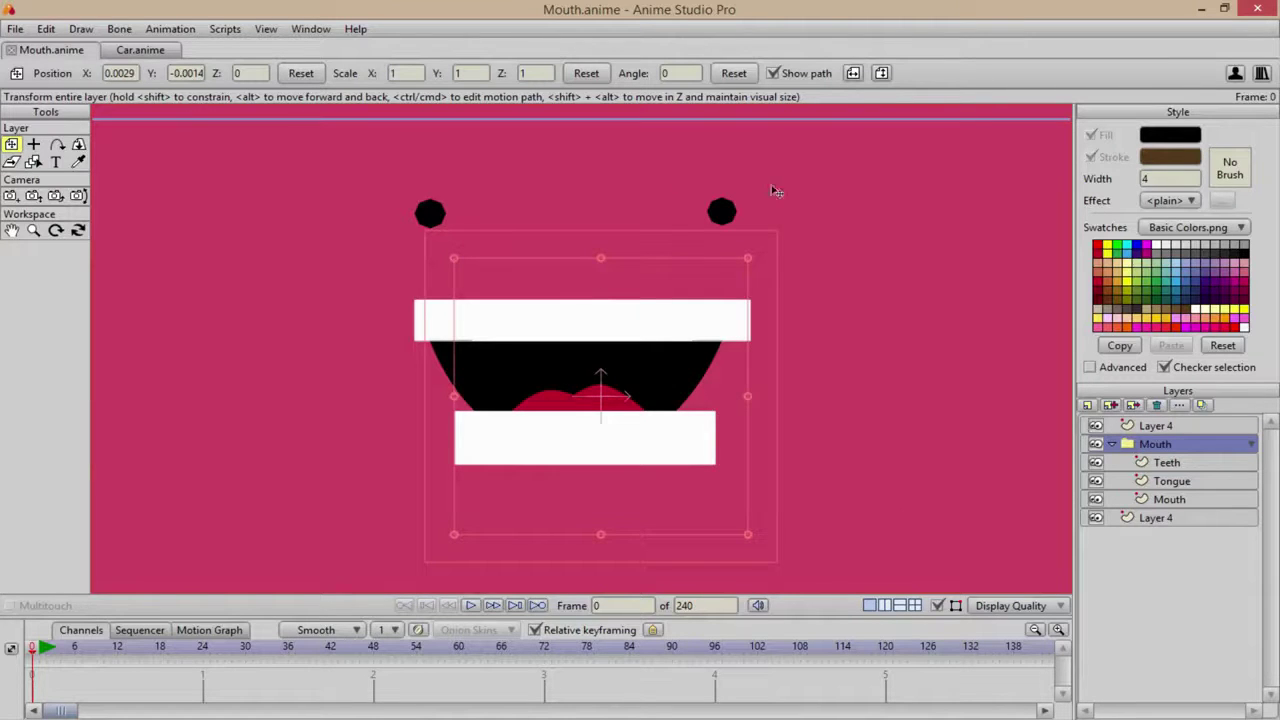
{"action": "scroll", "coordinate": [405, 426], "scroll_direction": "up", "scroll_amount": 1}
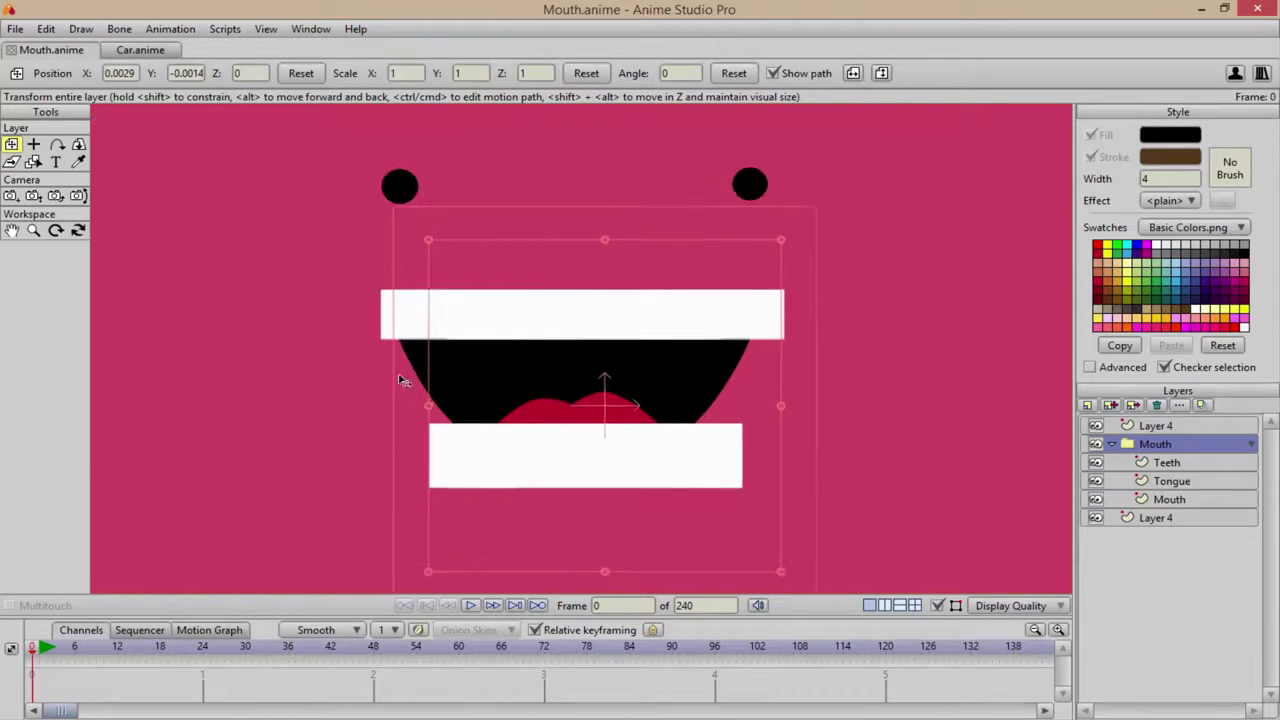
{"action": "scroll", "coordinate": [417, 408], "scroll_direction": "up", "scroll_amount": 2}
{"action": "scroll", "coordinate": [428, 408], "scroll_direction": "down", "scroll_amount": 2}
{"action": "scroll", "coordinate": [410, 385], "scroll_direction": "up", "scroll_amount": 1}
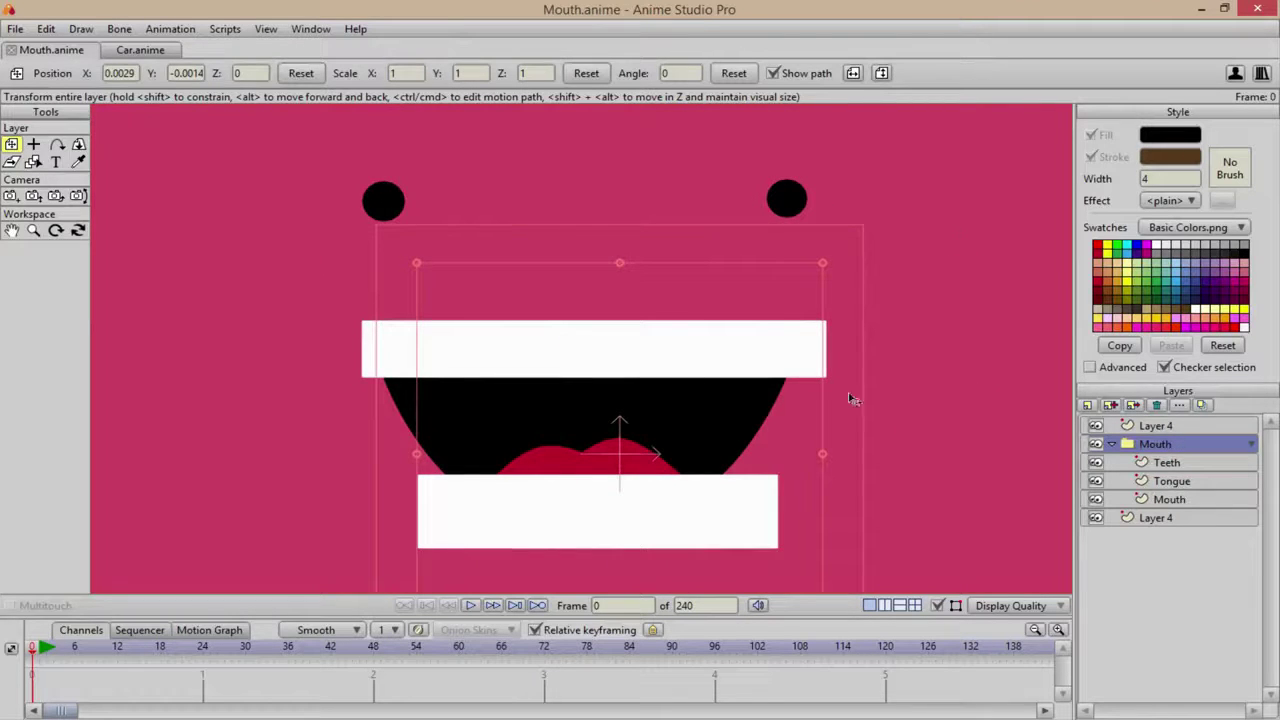
{"action": "scroll", "coordinate": [820, 380], "scroll_direction": "up", "scroll_amount": 1}
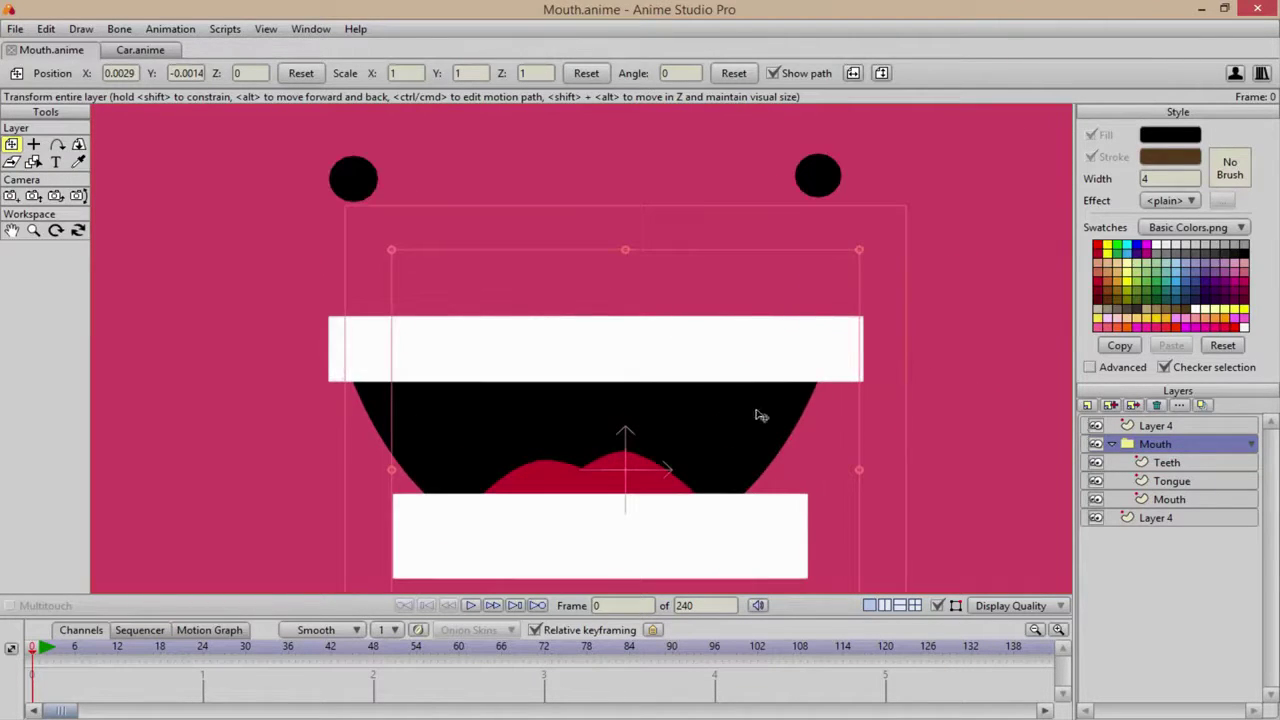
{"action": "left_click", "coordinate": [1096, 499]}
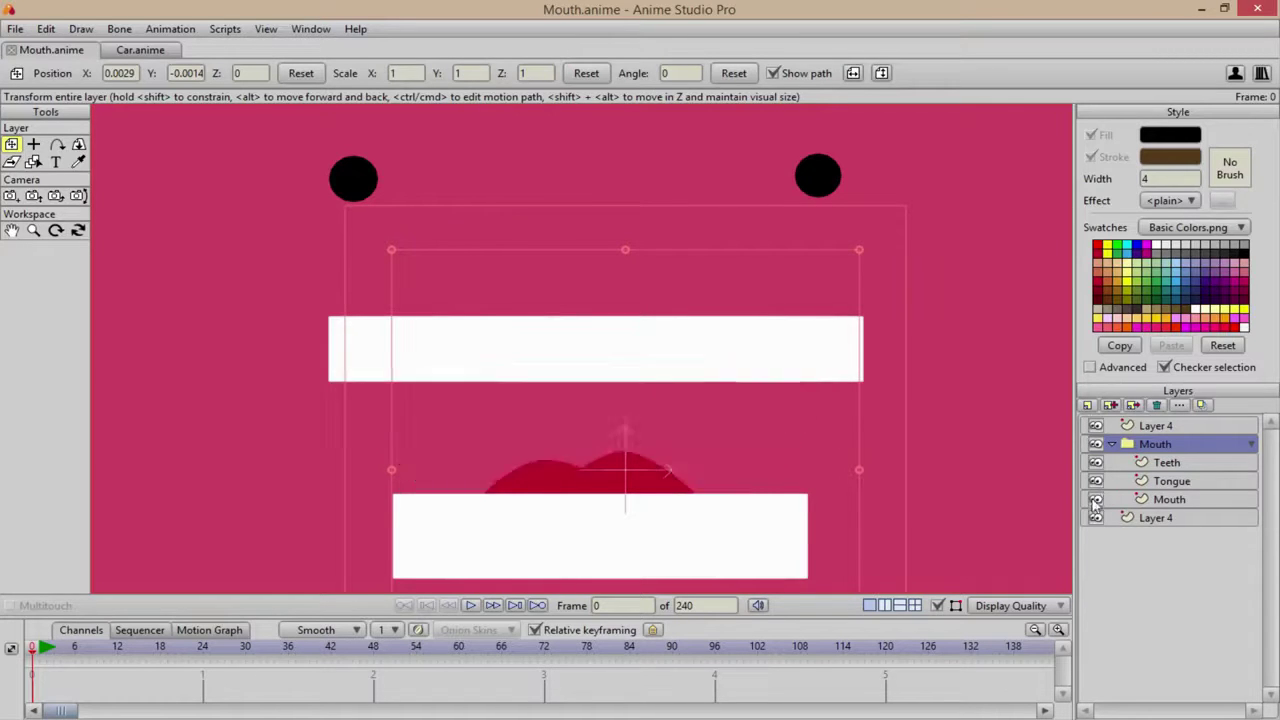
{"action": "left_click", "coordinate": [1096, 482]}
{"action": "left_click", "coordinate": [1096, 462]}
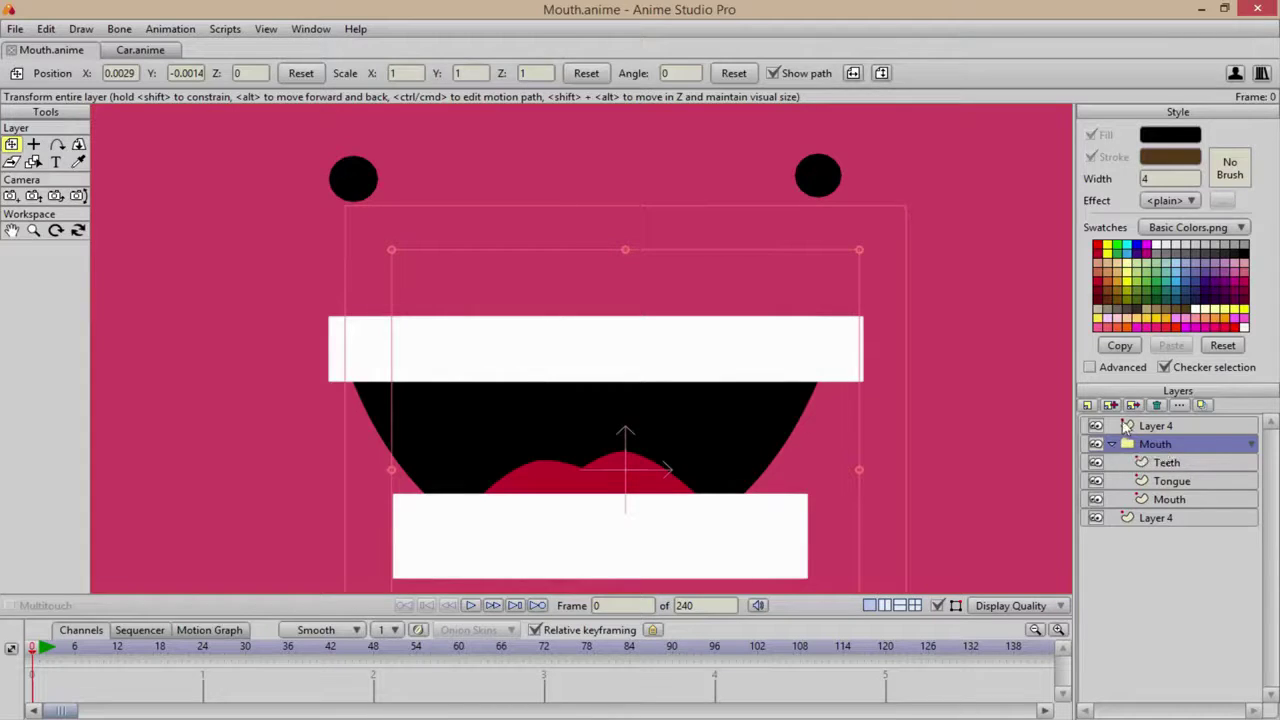
- Add a new group layer and toggle the Mouth layer's visibility
{"action": "left_click", "coordinate": [1087, 405]}
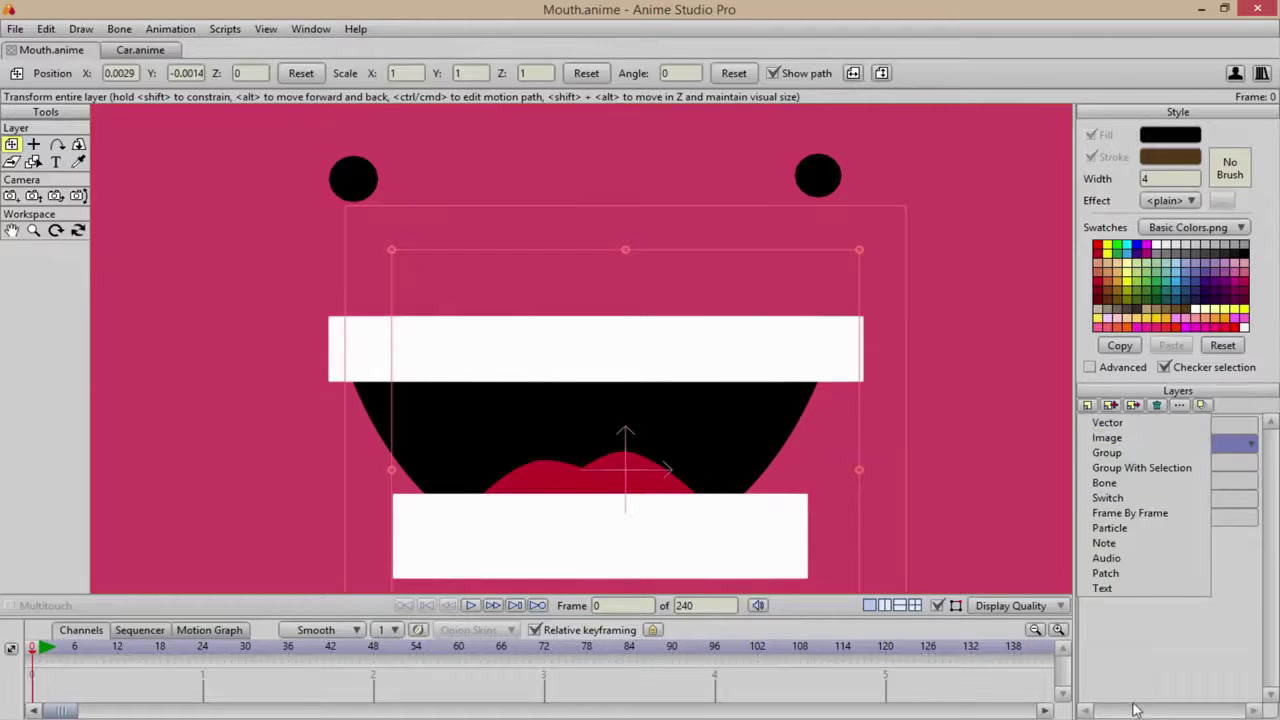
{"action": "left_click", "coordinate": [1110, 453]}
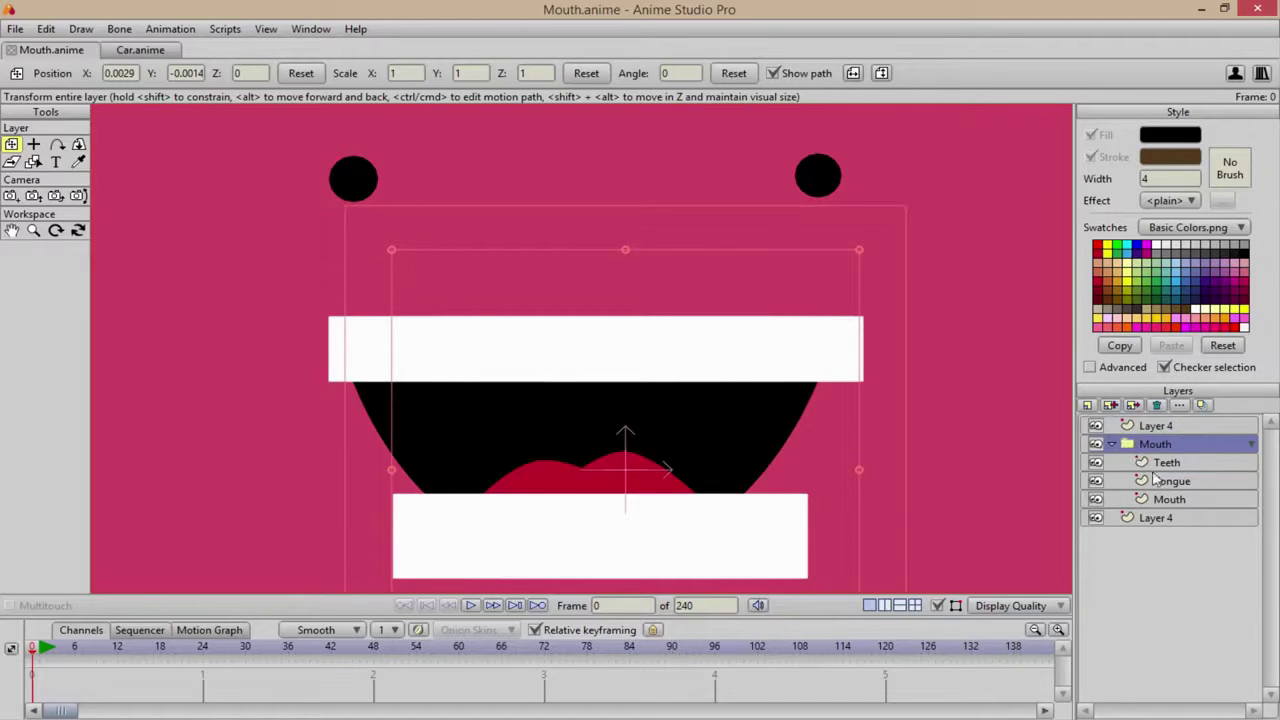
{"action": "left_click", "coordinate": [1096, 499]}
{"action": "left_click", "coordinate": [1095, 499]}
- Check the Teeth and Tongue layers, briefly moving Teeth below Tongue and back
{"action": "left_click", "coordinate": [1095, 481]}
{"action": "left_click", "coordinate": [1095, 462]}
{"action": "left_click", "coordinate": [1095, 481]}
{"action": "left_click", "coordinate": [1095, 466]}
{"action": "left_click", "coordinate": [1095, 466]}
{"action": "left_click", "coordinate": [1095, 485]}
{"action": "left_click", "coordinate": [1160, 462]}
{"action": "left_click_drag", "start_coordinate": [1160, 462], "coordinate": [1160, 487]}
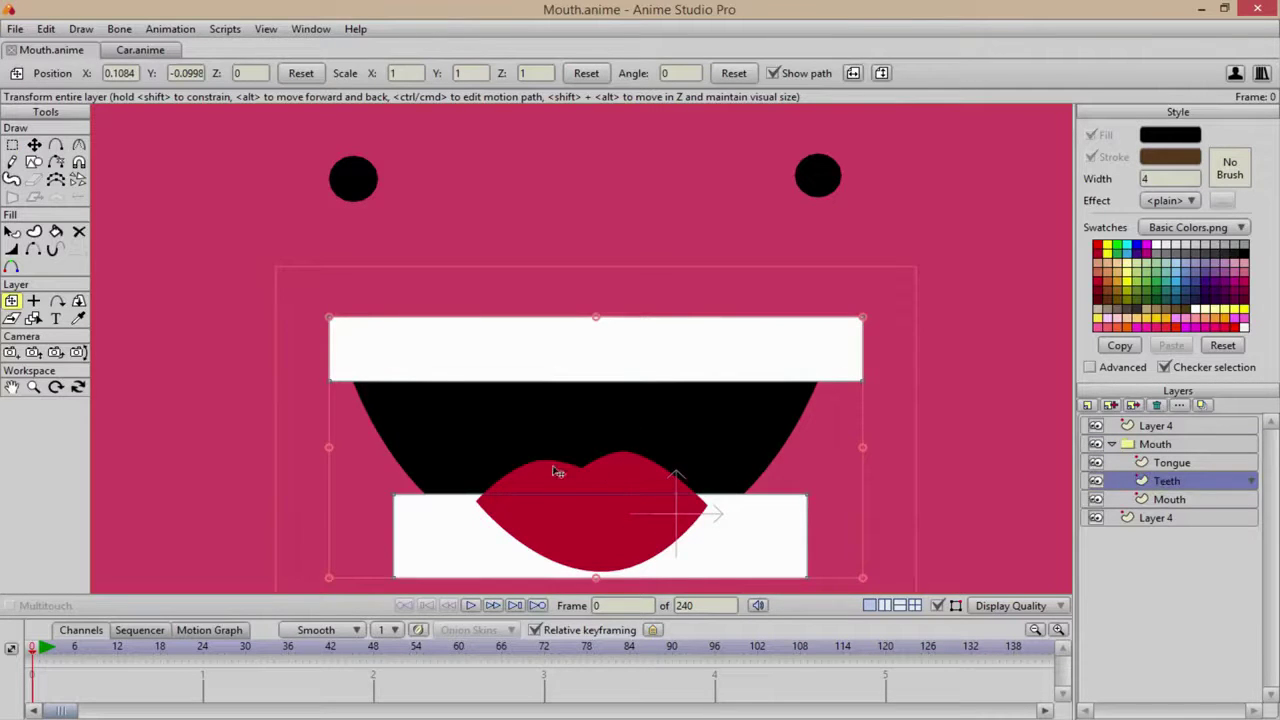
{"action": "left_click_drag", "start_coordinate": [1167, 487], "coordinate": [1165, 457]}
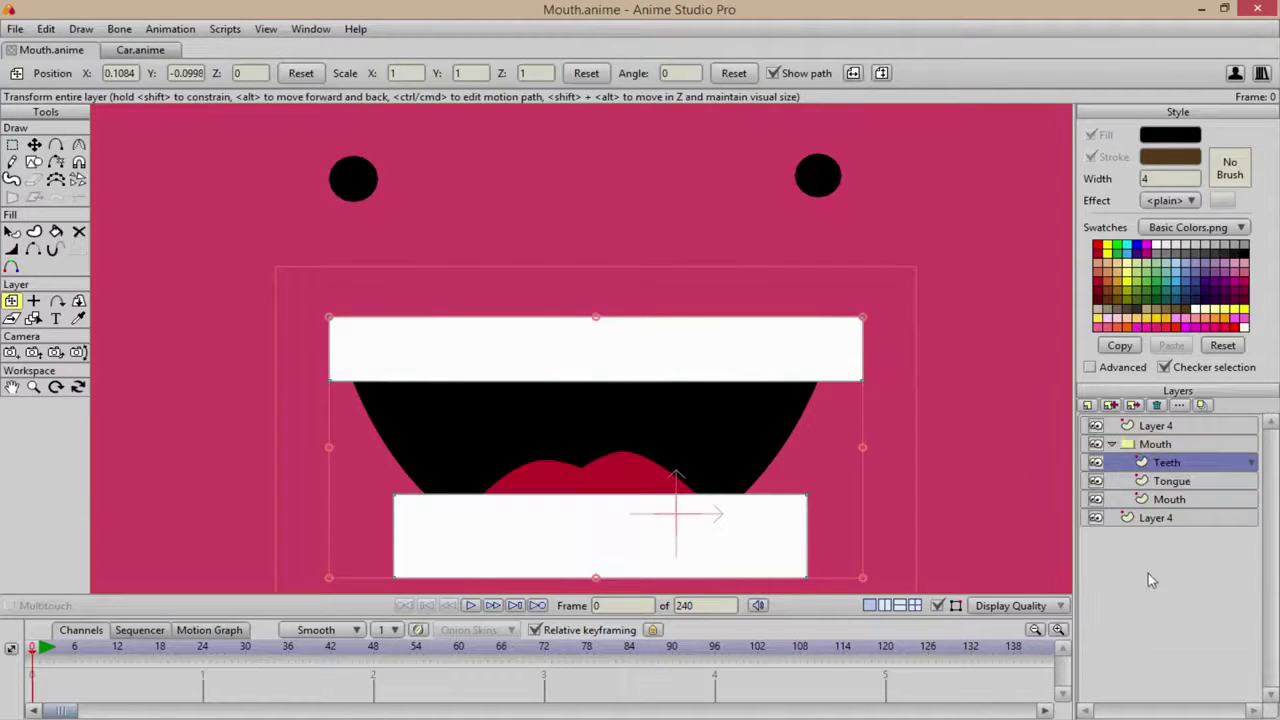
- Set the Mouth group's Group Mask to Hide all and apply it
{"action": "double_click", "coordinate": [1155, 444]}
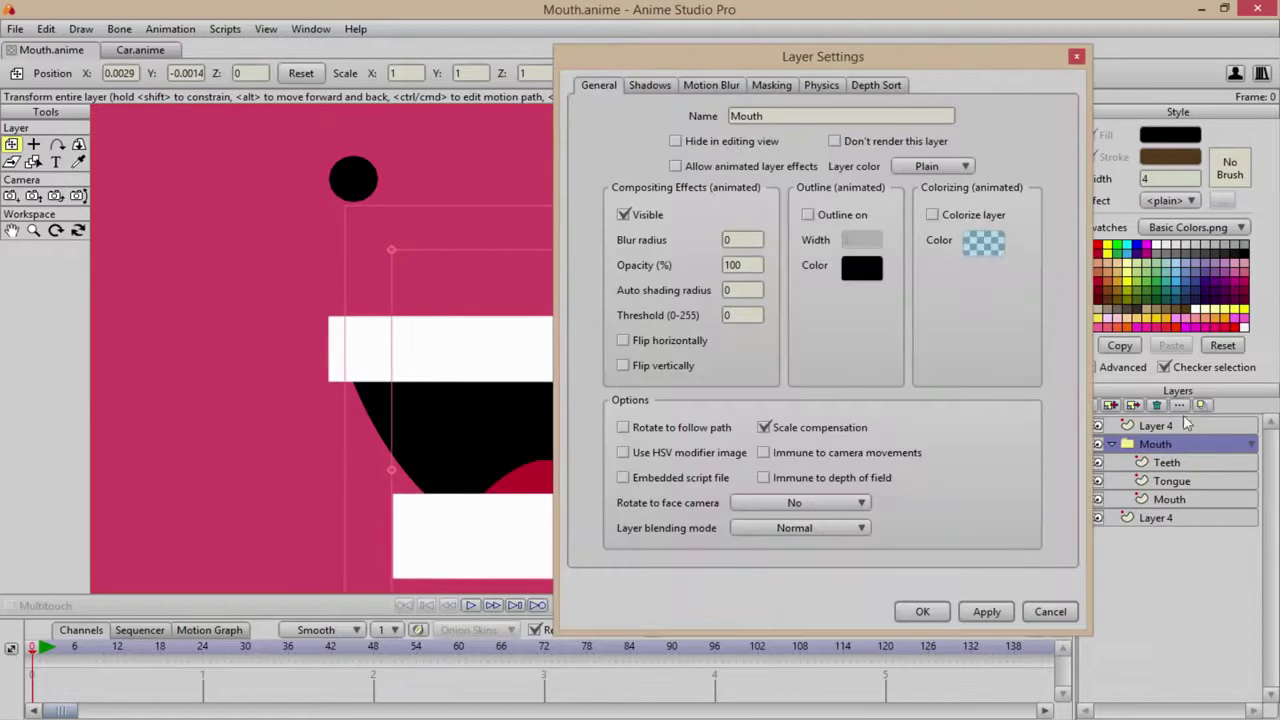
{"action": "left_click", "coordinate": [766, 86]}
{"action": "left_click", "coordinate": [703, 190]}
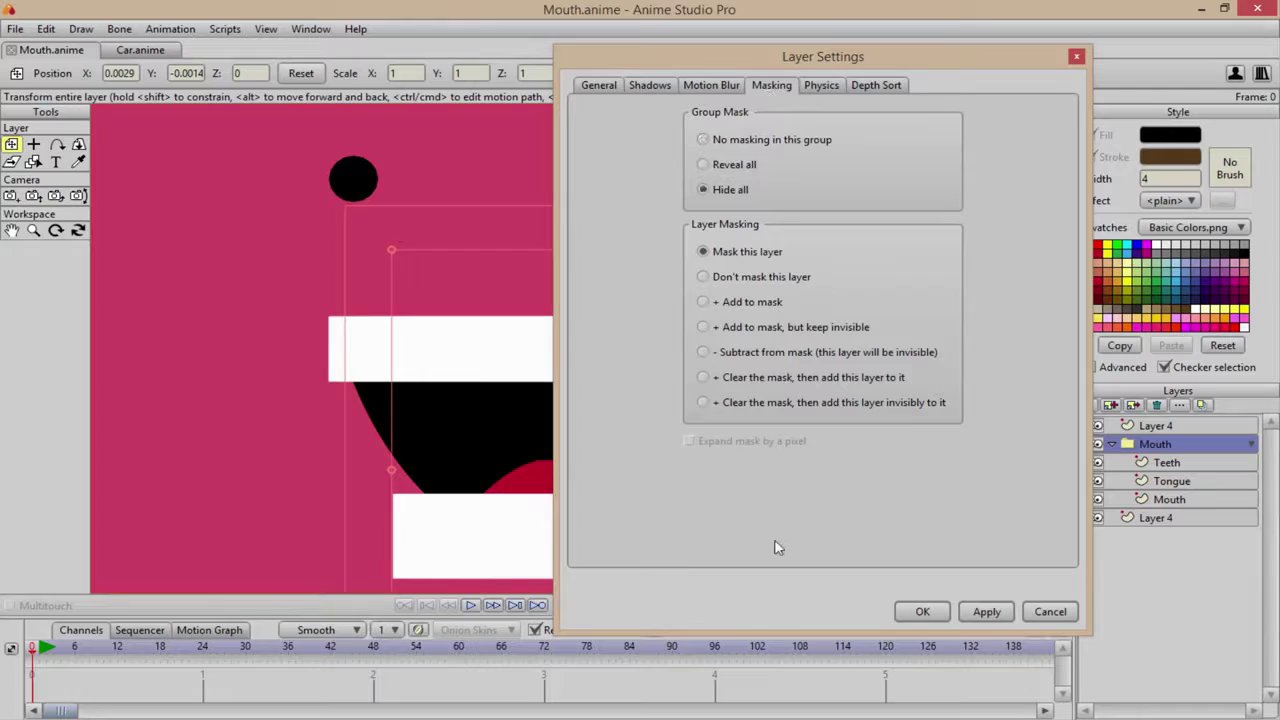
{"action": "left_click", "coordinate": [987, 612]}
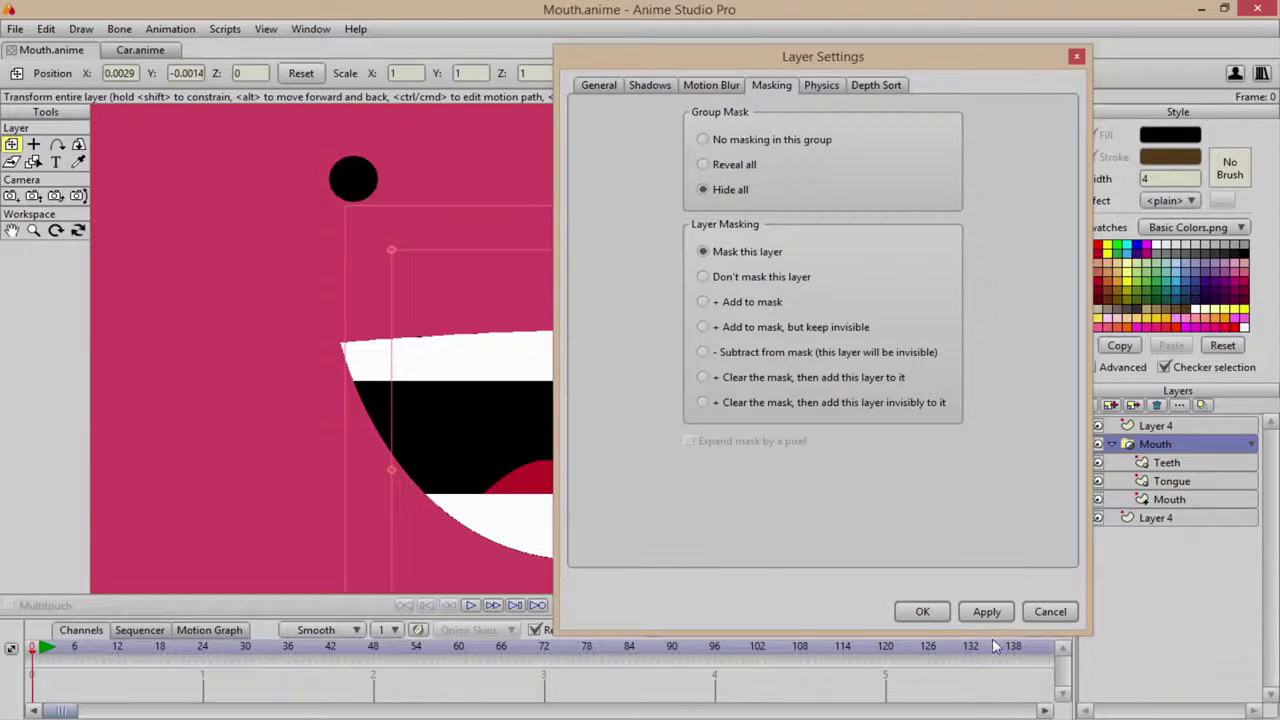
{"action": "left_click", "coordinate": [922, 611]}
{"action": "scroll", "coordinate": [720, 460], "scroll_direction": "up", "scroll_amount": 2}
{"action": "scroll", "coordinate": [755, 460], "scroll_direction": "up", "scroll_amount": 2}
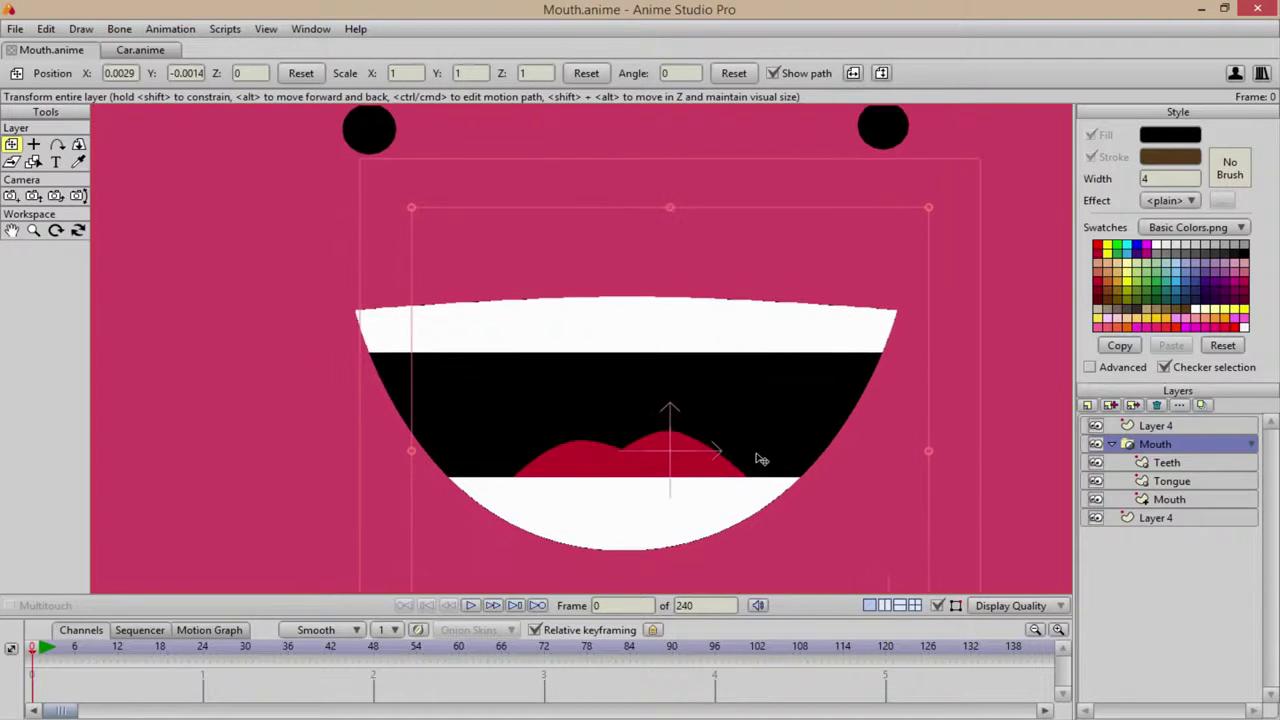
{"action": "key", "text": "ctrl+r"}
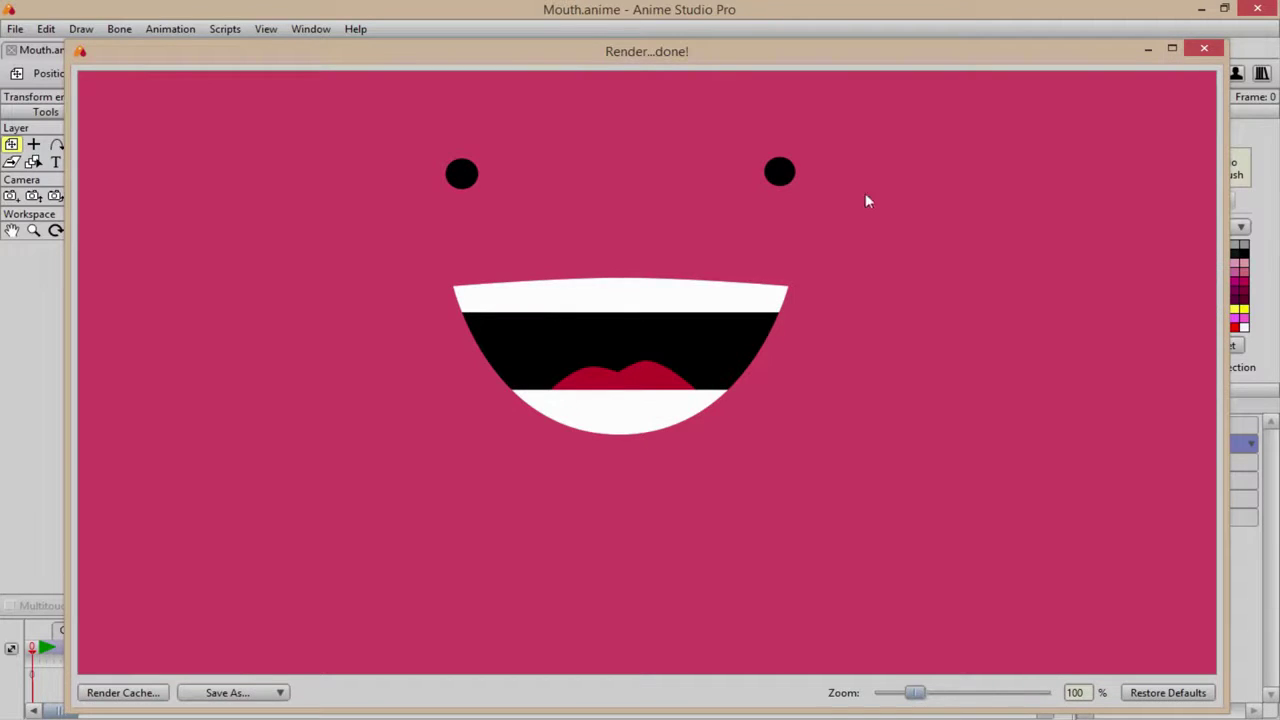
{"action": "left_click", "coordinate": [1197, 48]}
{"action": "scroll", "coordinate": [600, 377], "scroll_direction": "down", "scroll_amount": 1}
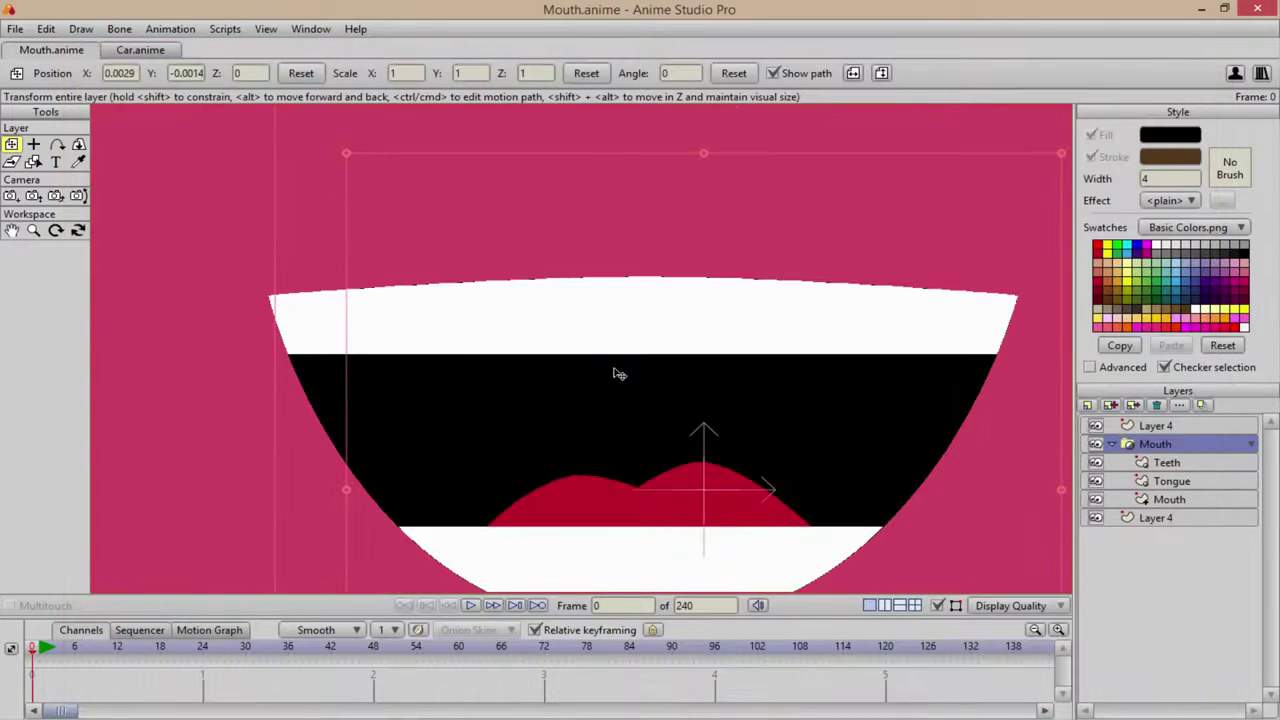
{"action": "scroll", "coordinate": [617, 371], "scroll_direction": "down", "scroll_amount": 1}
{"action": "scroll", "coordinate": [580, 365], "scroll_direction": "down", "scroll_amount": 1}
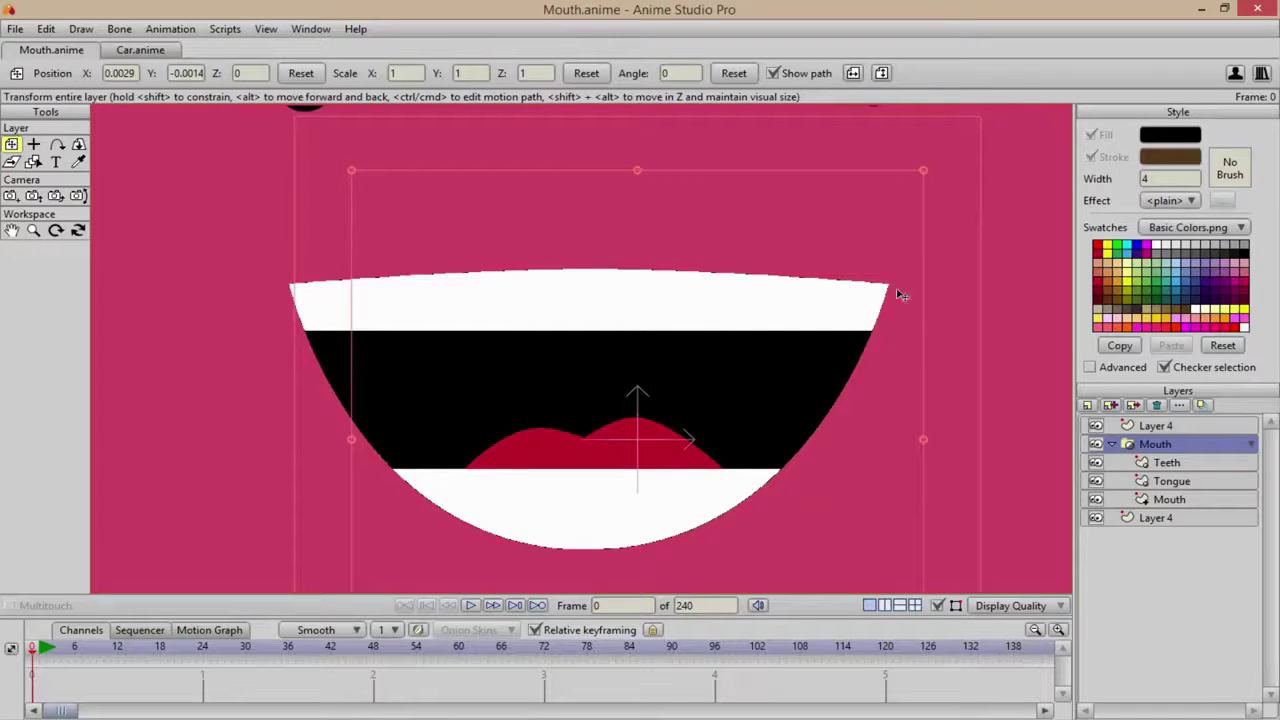
{"action": "left_click", "coordinate": [1220, 504]}
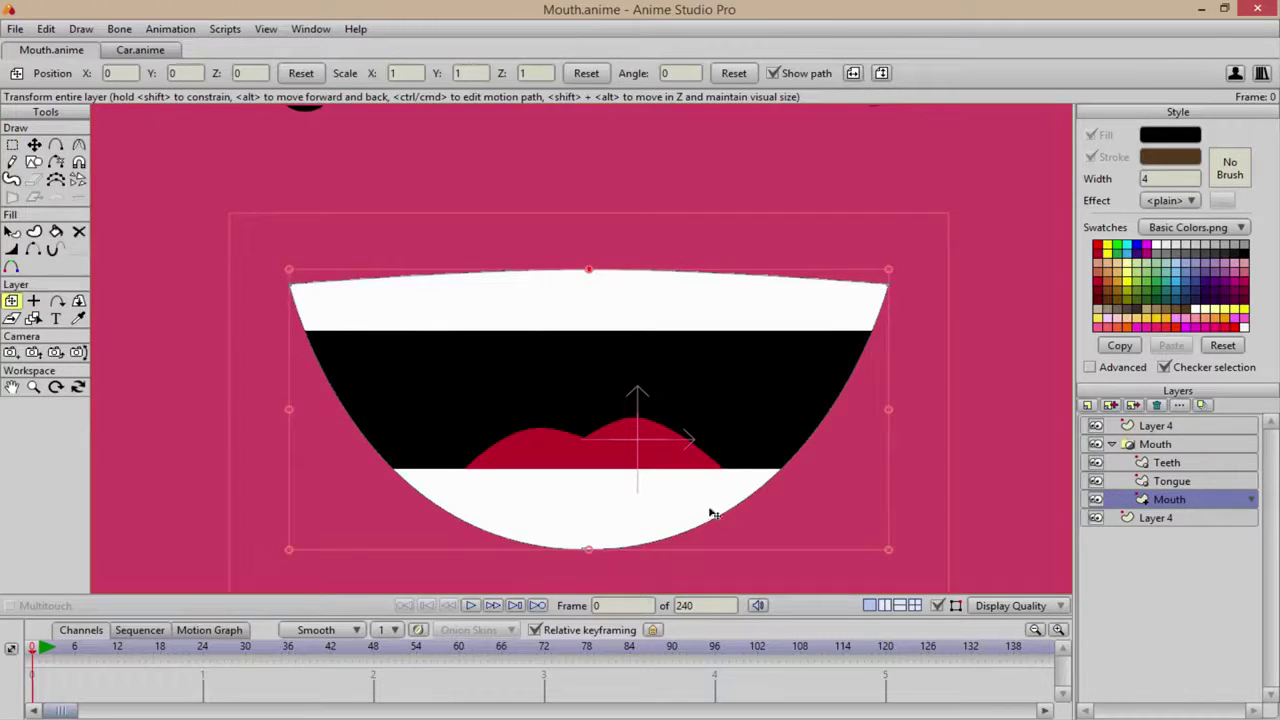
{"action": "left_click", "coordinate": [1145, 485]}
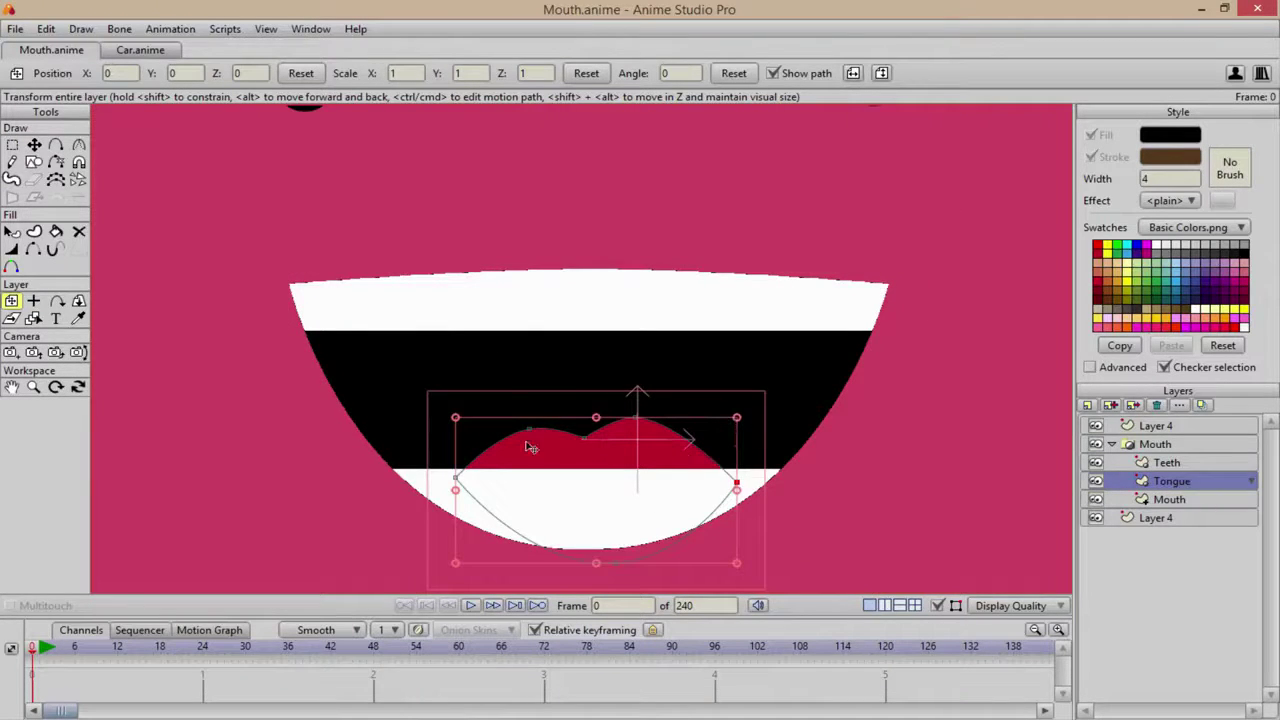
{"action": "left_click", "coordinate": [1097, 466]}
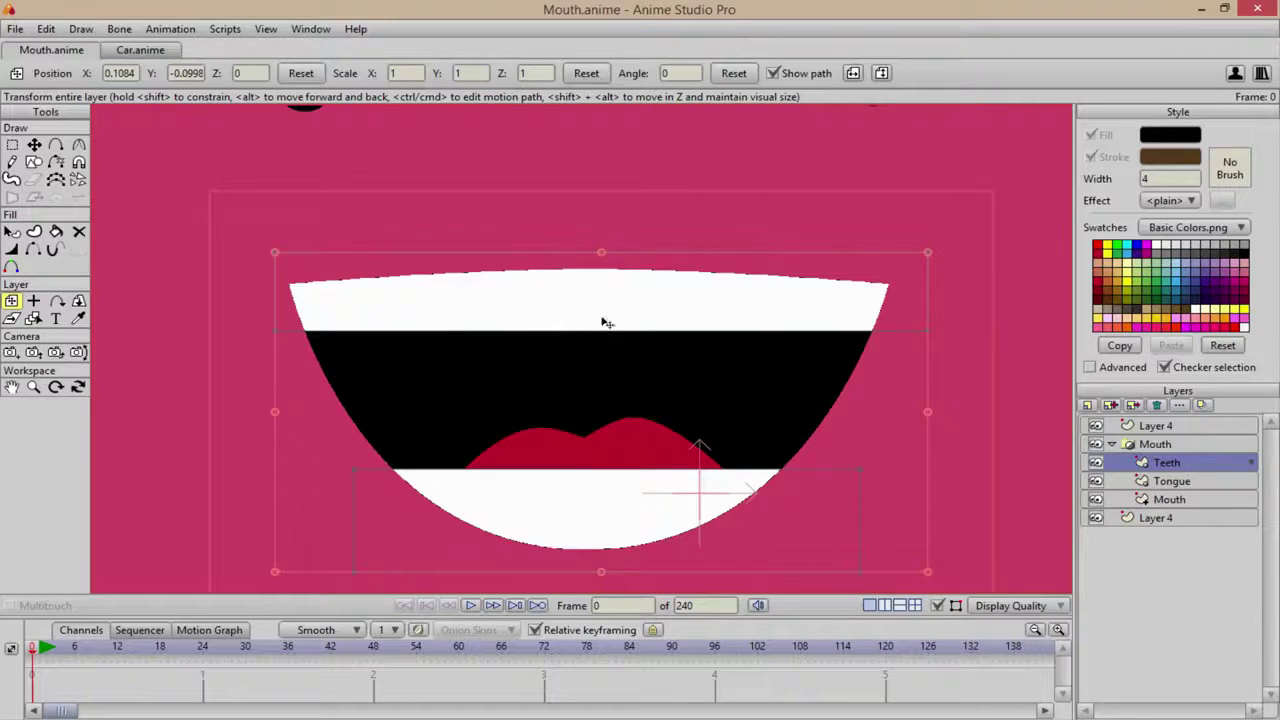
{"action": "scroll", "coordinate": [618, 319], "scroll_direction": "down", "scroll_amount": 1}
{"action": "scroll", "coordinate": [620, 325], "scroll_direction": "down", "scroll_amount": 1}
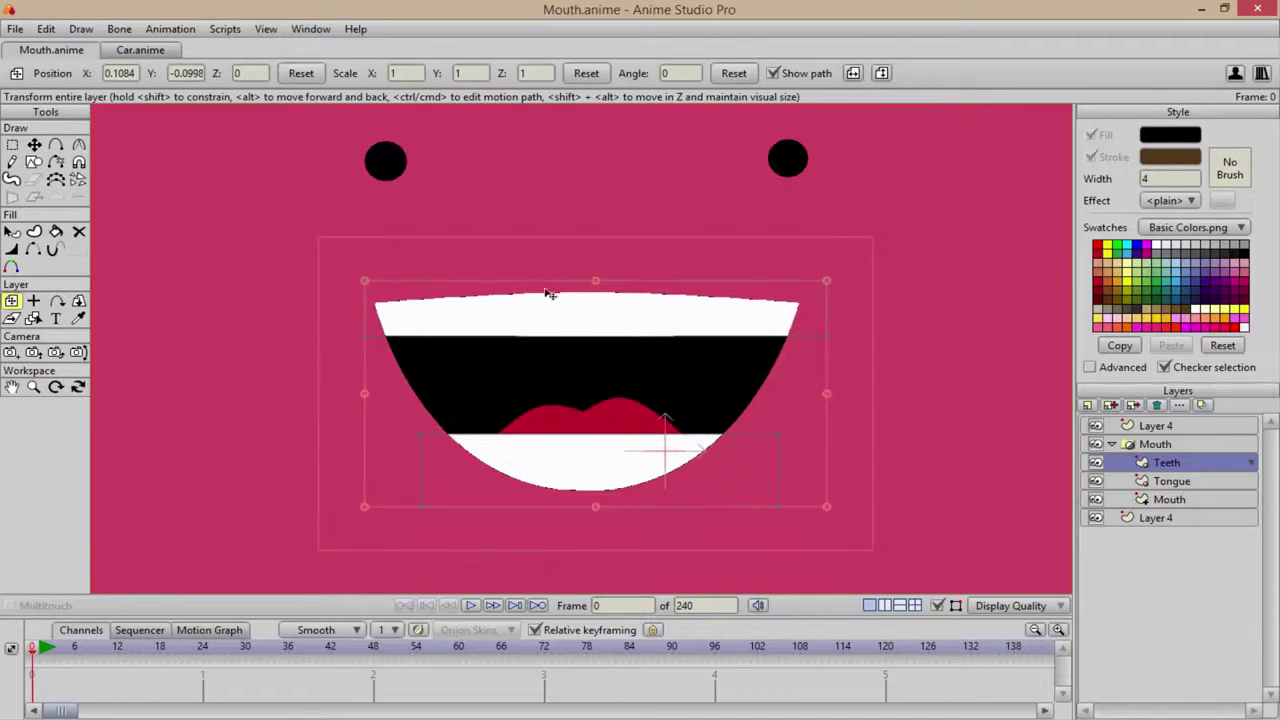
{"action": "scroll", "coordinate": [885, 415], "scroll_direction": "up", "scroll_amount": 1}
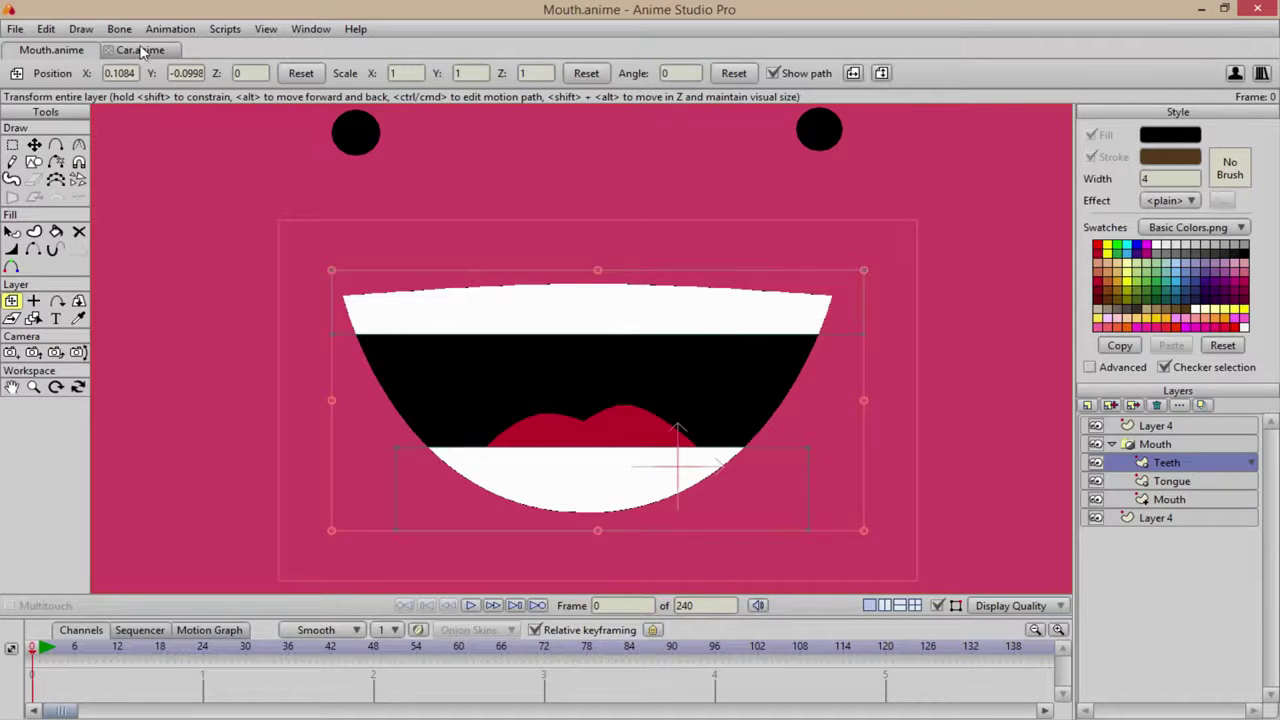
- Switch to the Car.anime scene document
{"action": "left_click", "coordinate": [142, 52]}
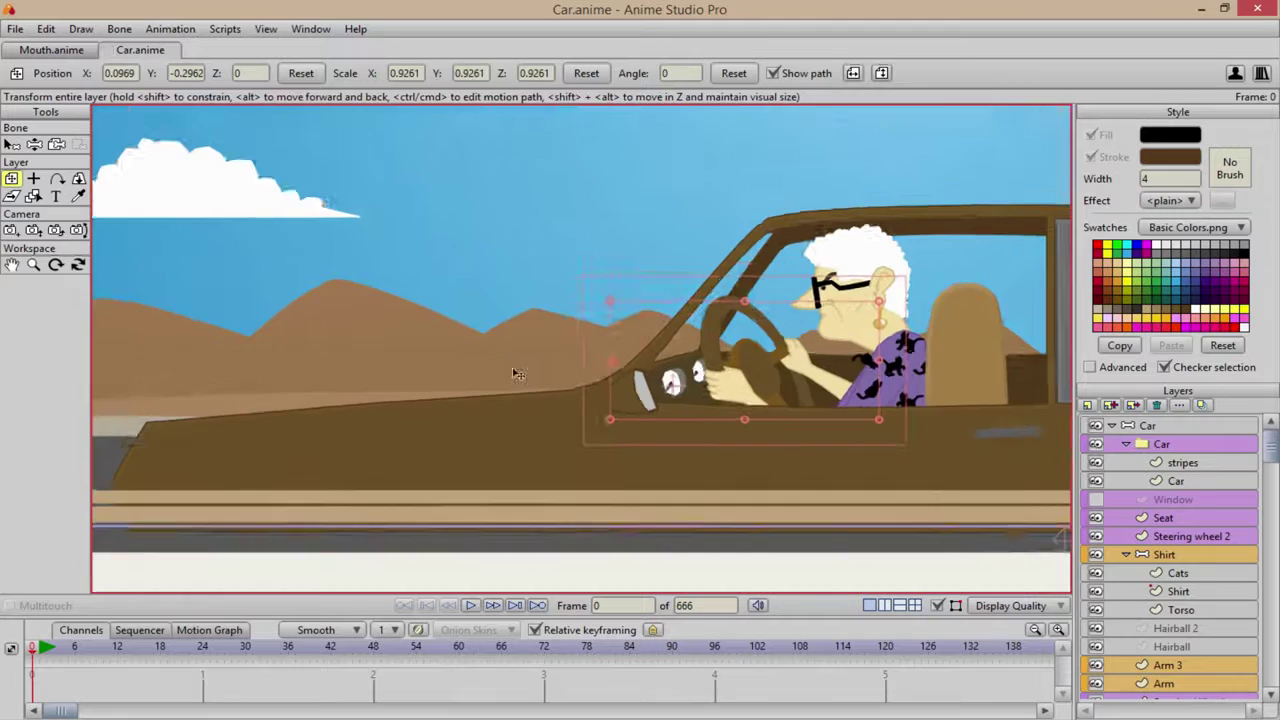
{"action": "scroll", "coordinate": [586, 388], "scroll_direction": "down", "scroll_amount": 3}
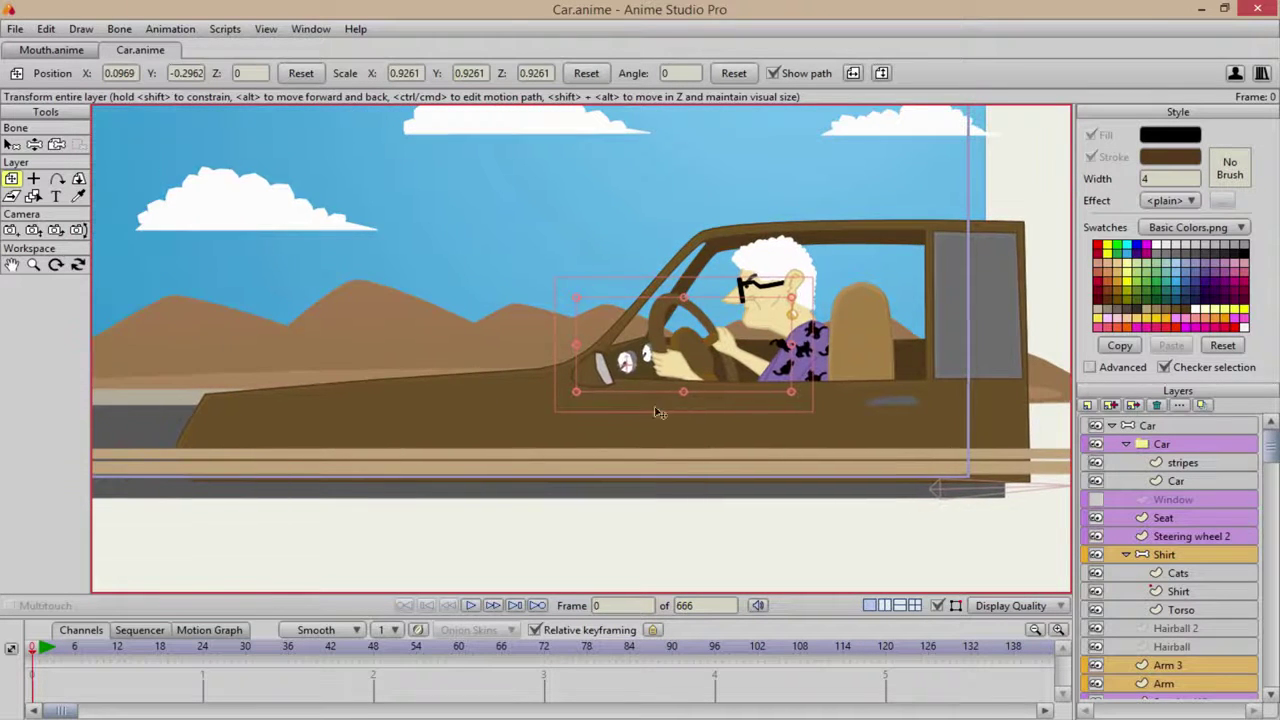
{"action": "scroll", "coordinate": [472, 428], "scroll_direction": "up", "scroll_amount": 1}
{"action": "scroll", "coordinate": [650, 450], "scroll_direction": "up", "scroll_amount": 1}
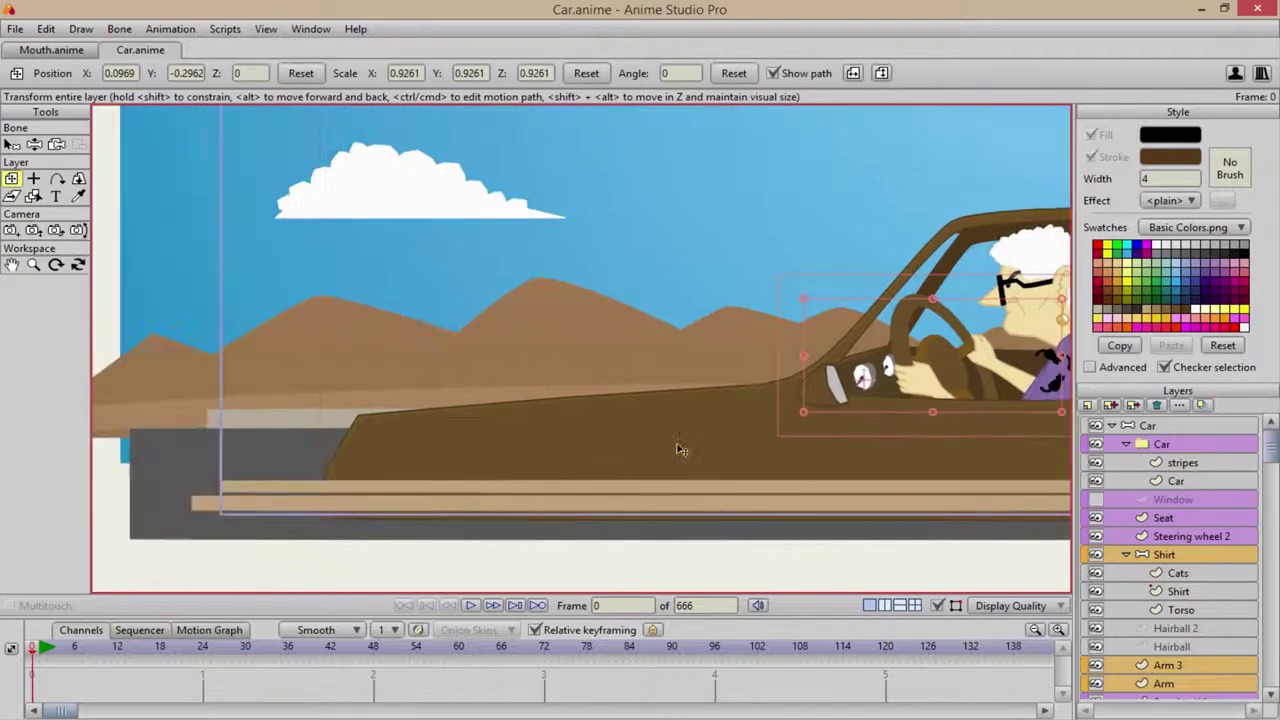
{"action": "scroll", "coordinate": [335, 465], "scroll_direction": "up", "scroll_amount": 2}
{"action": "scroll", "coordinate": [329, 418], "scroll_direction": "down", "scroll_amount": 3}
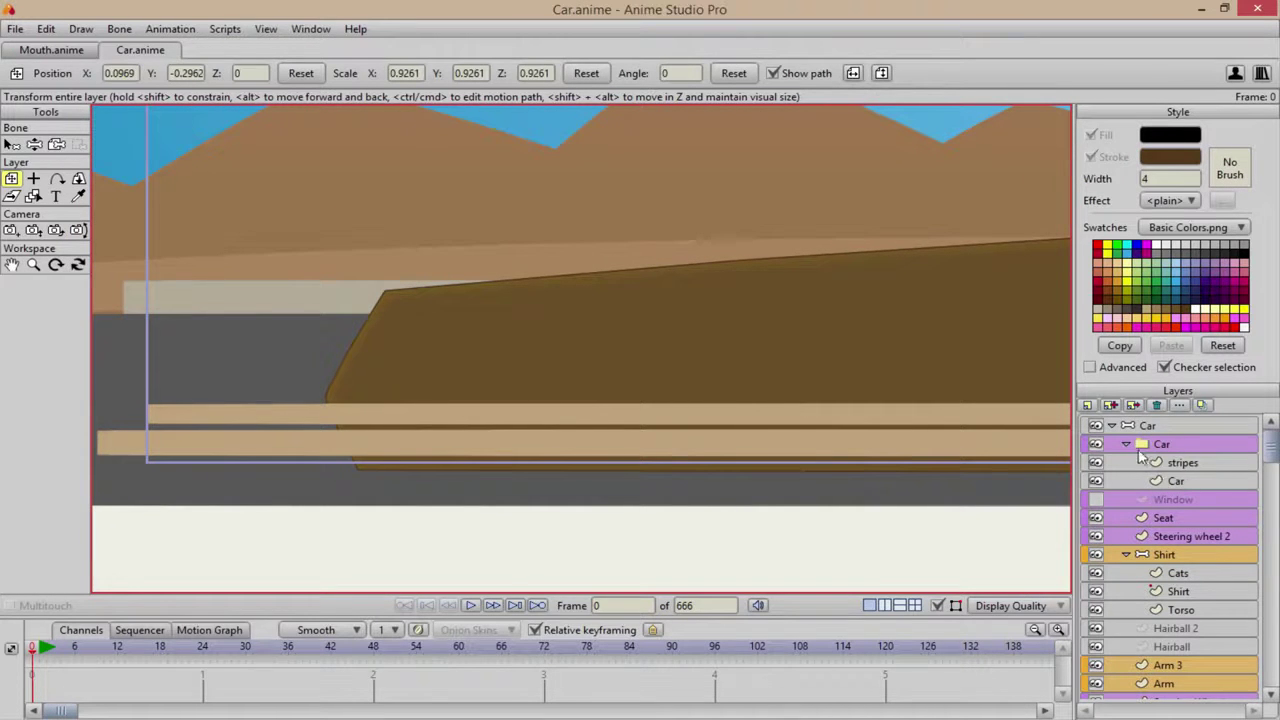
- Select the Car group and briefly hide the stripes to compare
{"action": "left_click", "coordinate": [1127, 444]}
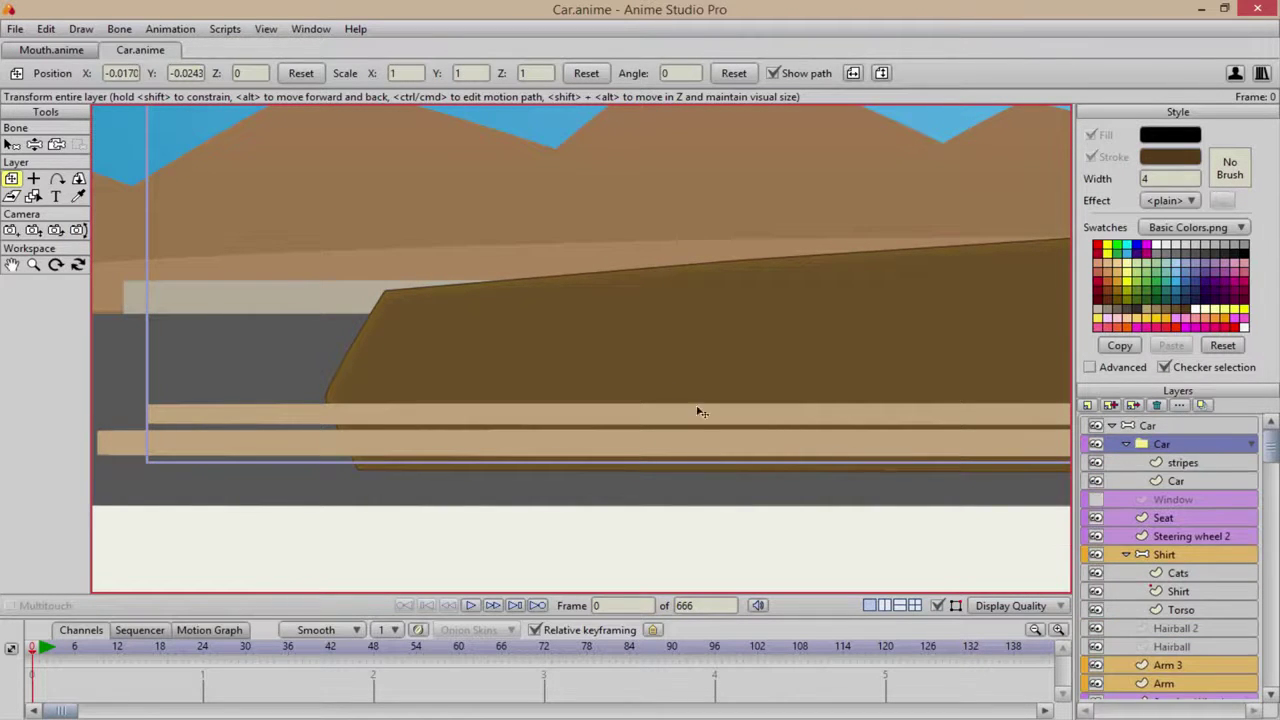
{"action": "key", "text": "ctrl+z"}
{"action": "left_click", "coordinate": [1096, 463]}
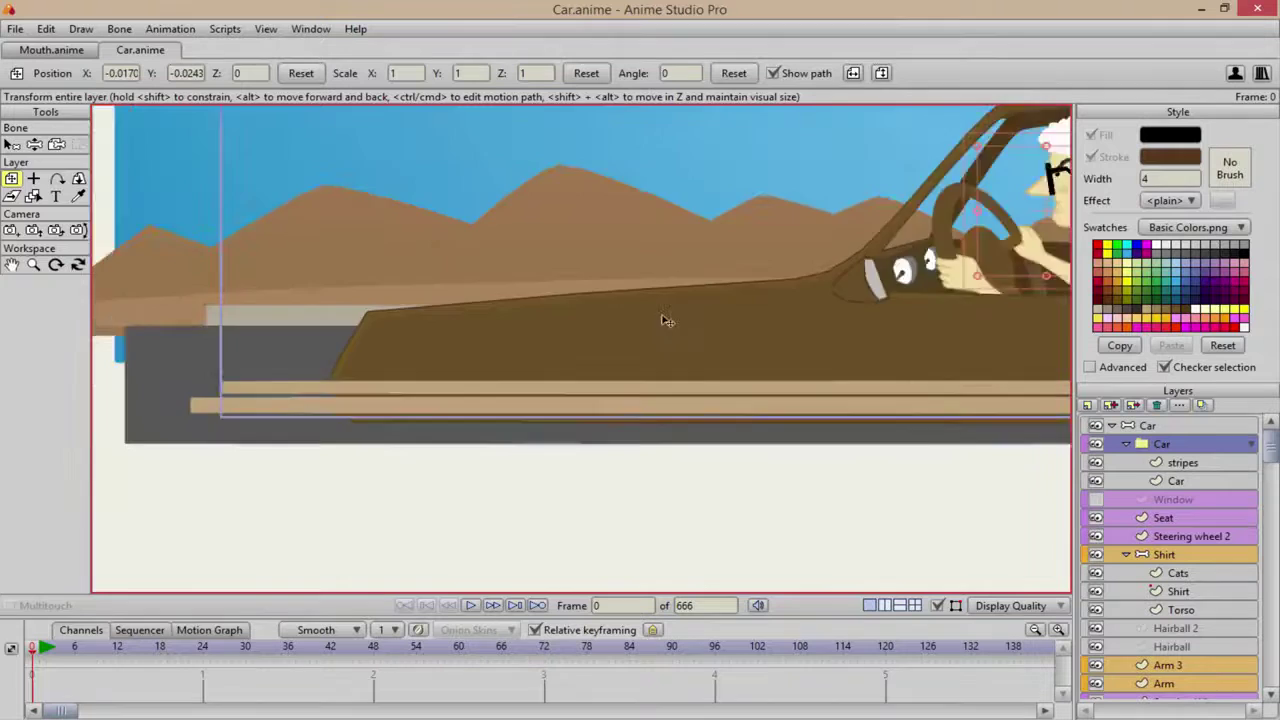
{"action": "scroll", "coordinate": [614, 343], "scroll_direction": "up", "scroll_amount": 2}
{"action": "scroll", "coordinate": [480, 355], "scroll_direction": "down", "scroll_amount": 1}
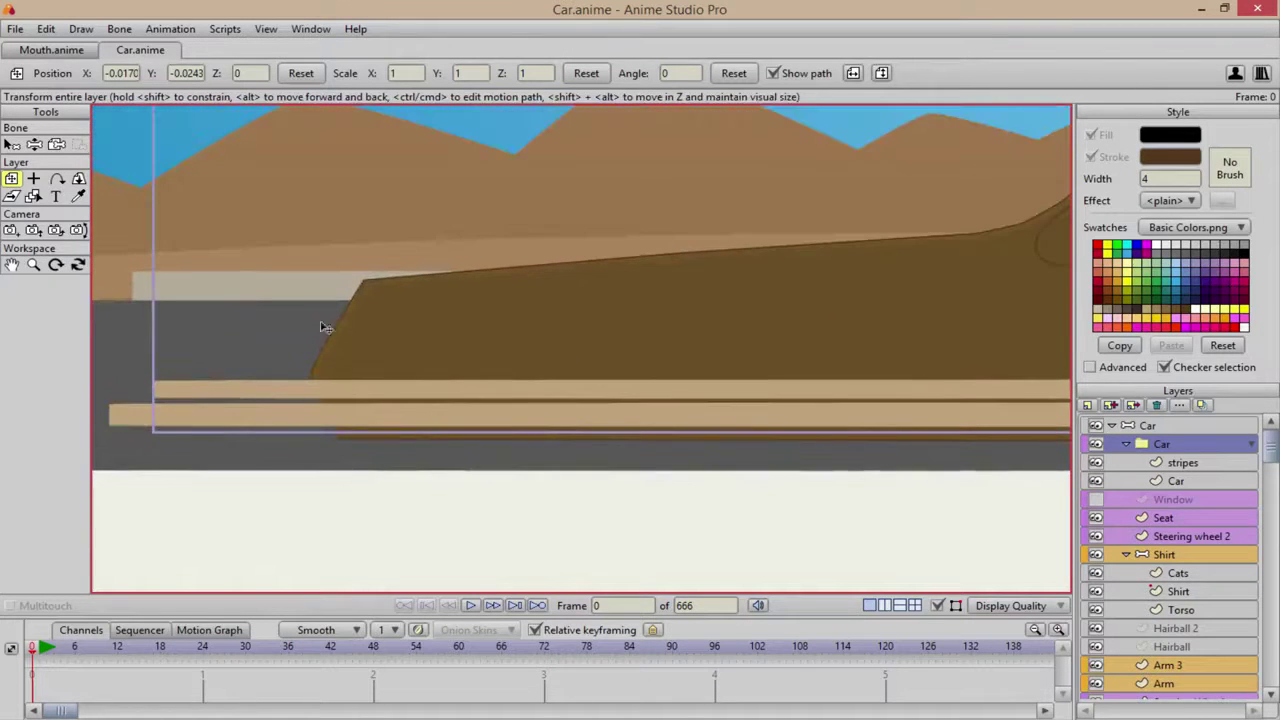
{"action": "scroll", "coordinate": [499, 337], "scroll_direction": "up", "scroll_amount": 1}
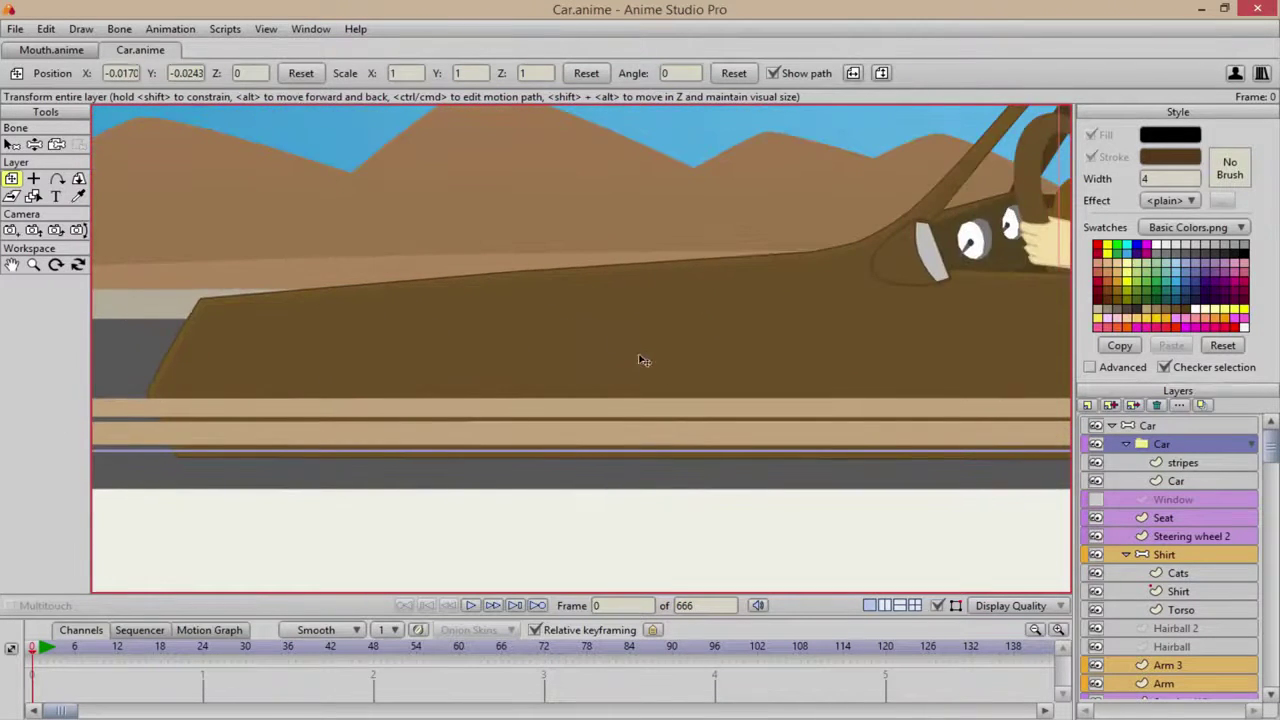
{"action": "scroll", "coordinate": [643, 360], "scroll_direction": "down", "scroll_amount": 2}
- Give the Car group a Hide all group mask so the stripes clip to the body
{"action": "double_click", "coordinate": [1165, 444]}
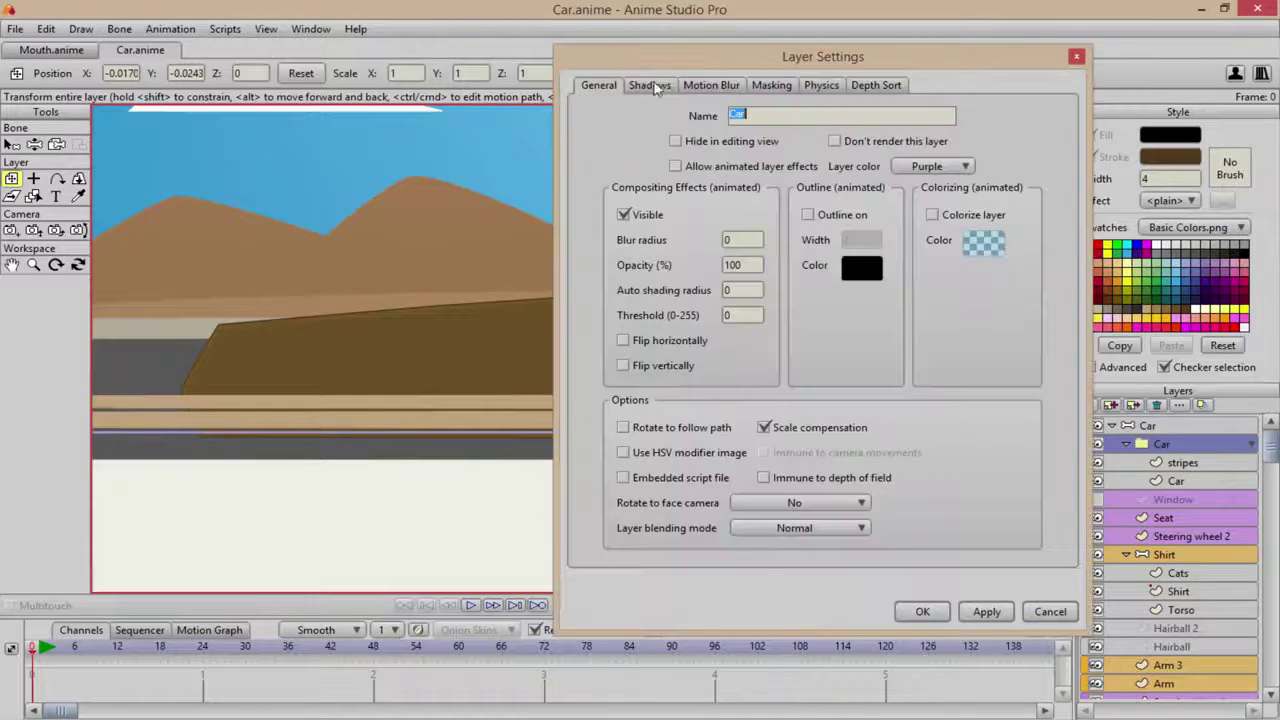
{"action": "left_click", "coordinate": [772, 86]}
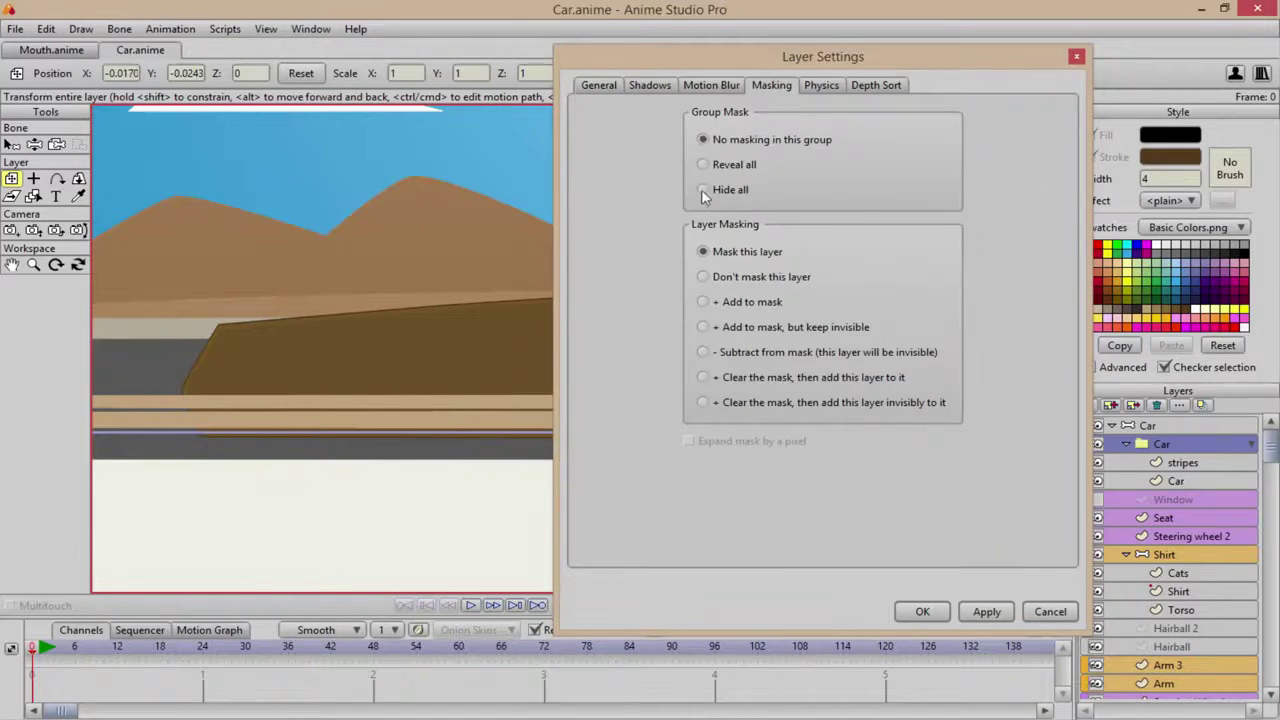
{"action": "left_click", "coordinate": [704, 190]}
{"action": "left_click", "coordinate": [984, 613]}
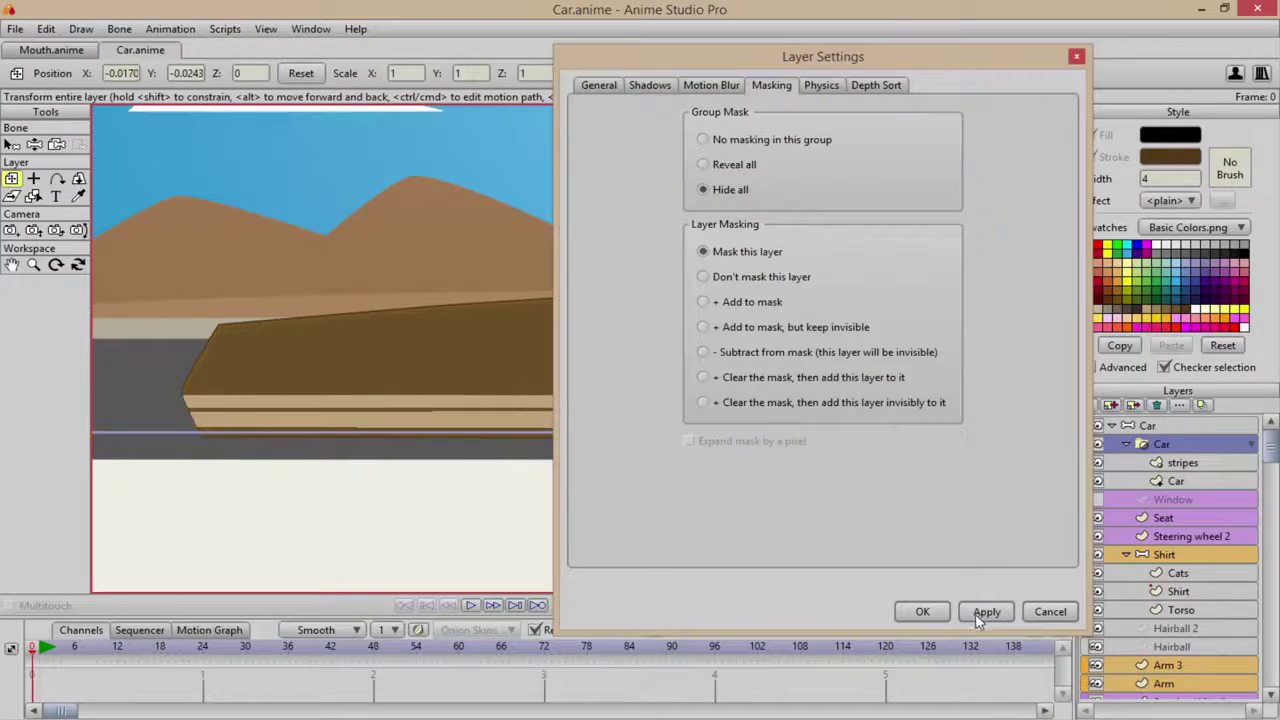
{"action": "left_click", "coordinate": [924, 614]}
{"action": "scroll", "coordinate": [700, 406], "scroll_direction": "down", "scroll_amount": 3}
{"action": "scroll", "coordinate": [586, 397], "scroll_direction": "up", "scroll_amount": 3}
{"action": "scroll", "coordinate": [688, 442], "scroll_direction": "up", "scroll_amount": 2}
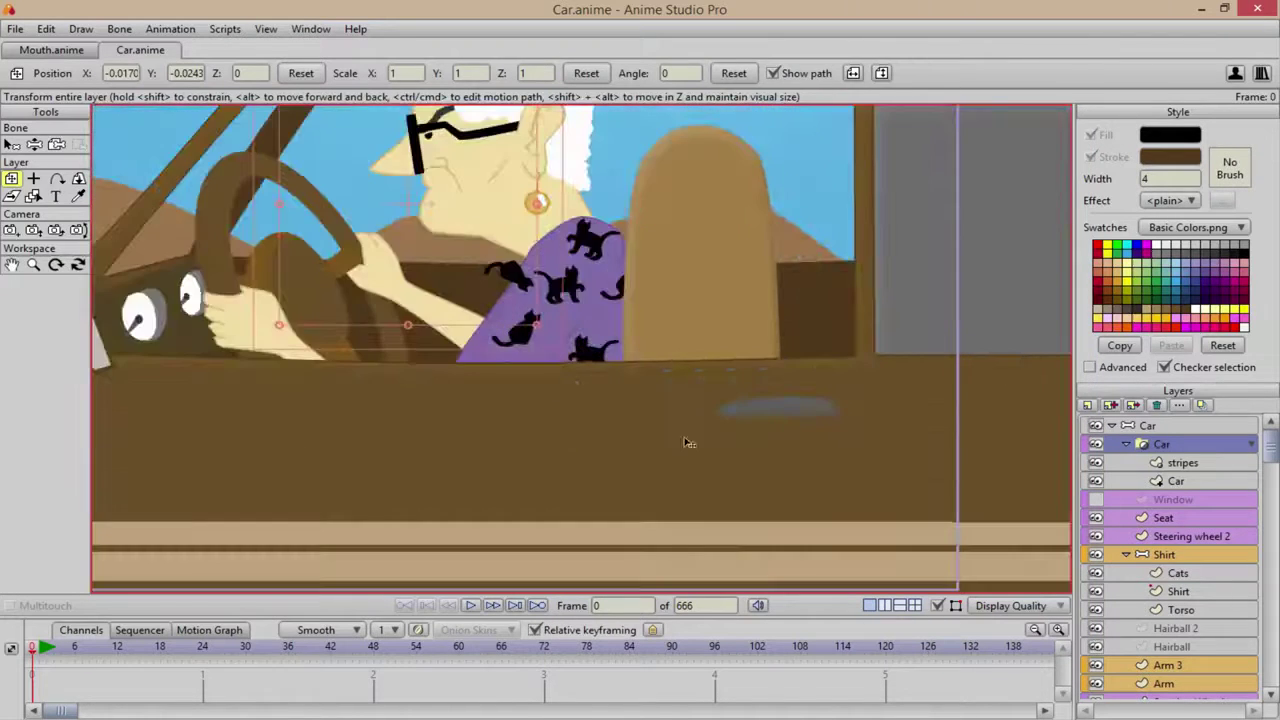
{"action": "scroll", "coordinate": [688, 442], "scroll_direction": "down", "scroll_amount": 2}
{"action": "scroll", "coordinate": [760, 430], "scroll_direction": "up", "scroll_amount": 3}
{"action": "scroll", "coordinate": [720, 430], "scroll_direction": "up", "scroll_amount": 1}
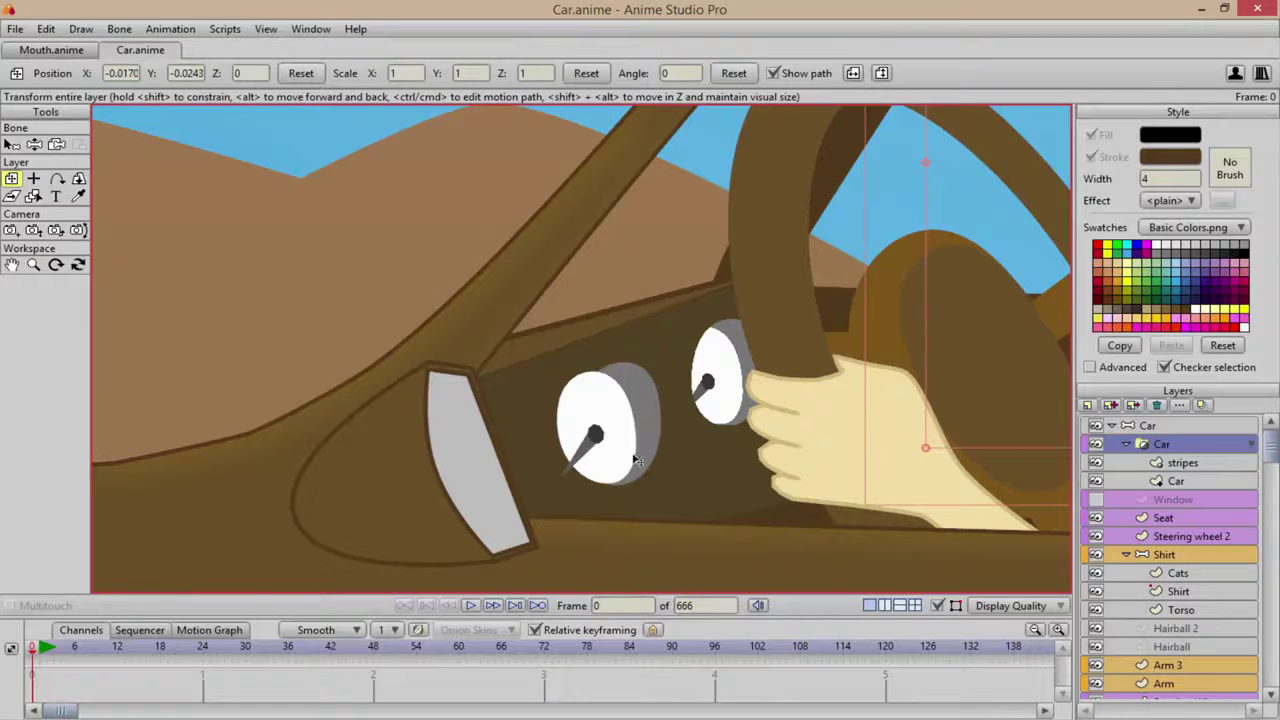
{"action": "left_click_drag", "start_coordinate": [700, 476], "coordinate": [640, 416]}
{"action": "scroll", "coordinate": [1155, 572], "scroll_direction": "down", "scroll_amount": 3}
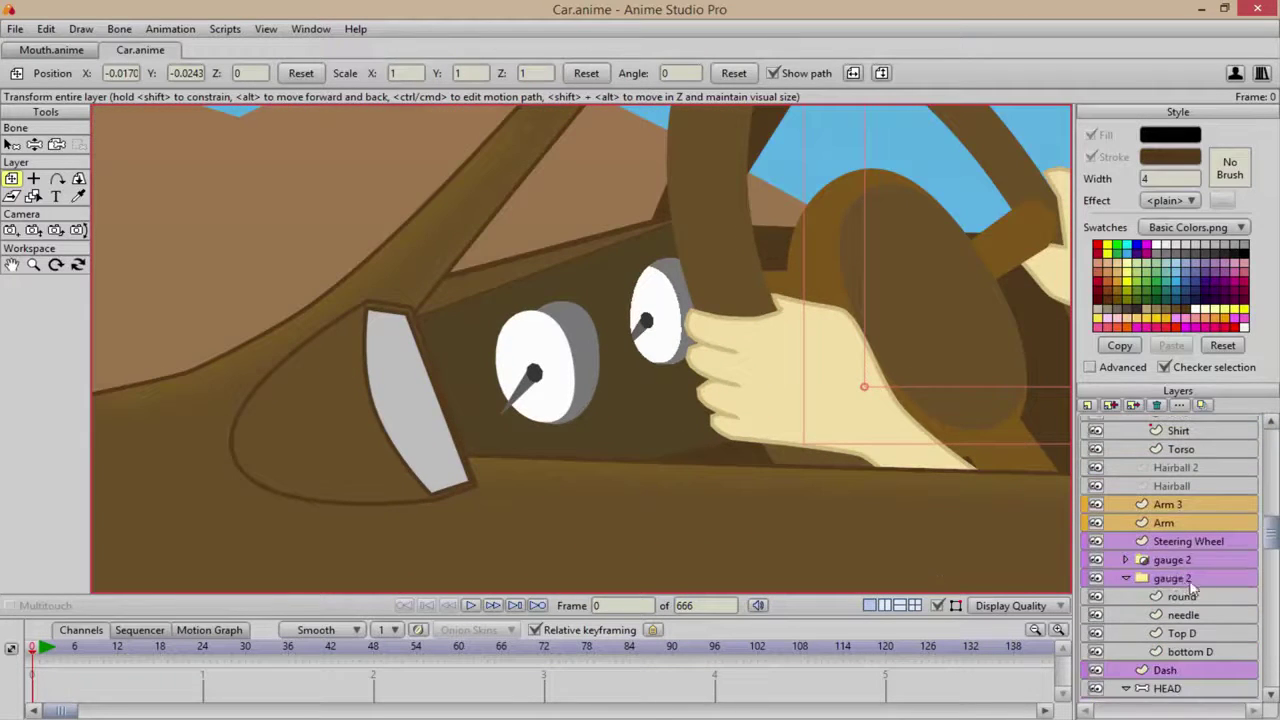
{"action": "scroll", "coordinate": [1180, 588], "scroll_direction": "down", "scroll_amount": 1}
{"action": "scroll", "coordinate": [1200, 590], "scroll_direction": "down", "scroll_amount": 2}
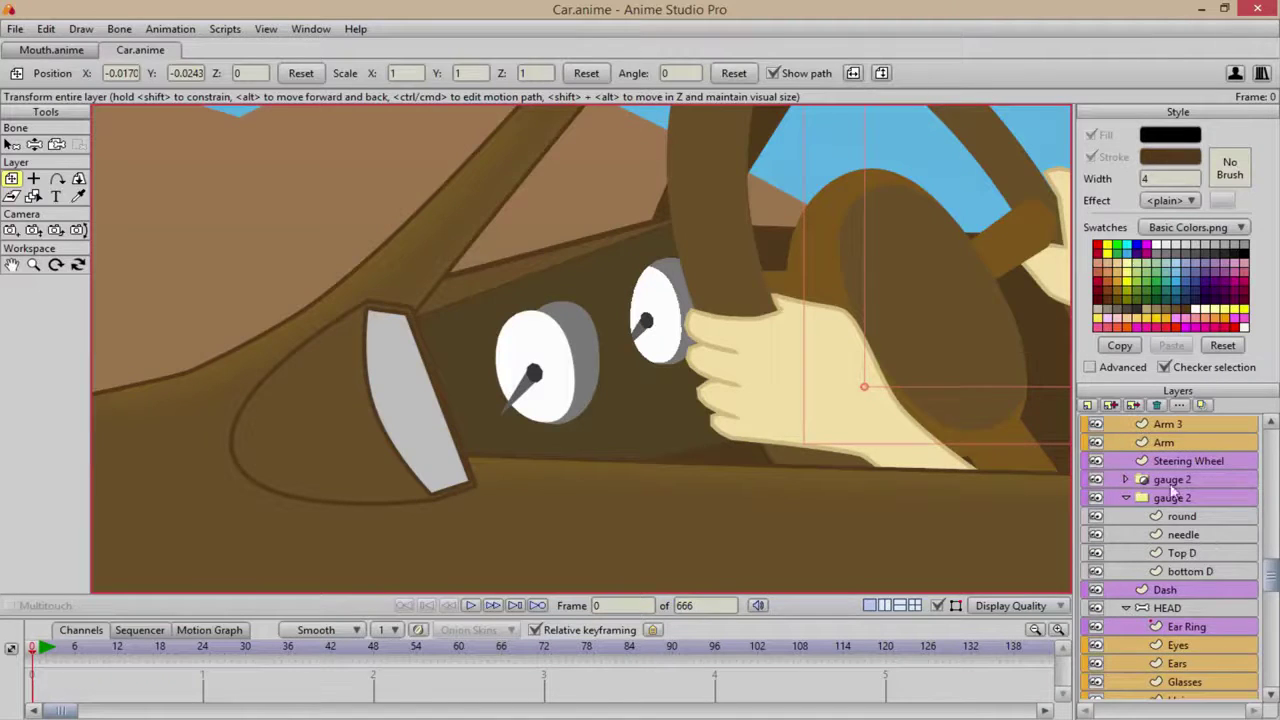
{"action": "left_click", "coordinate": [1173, 499]}
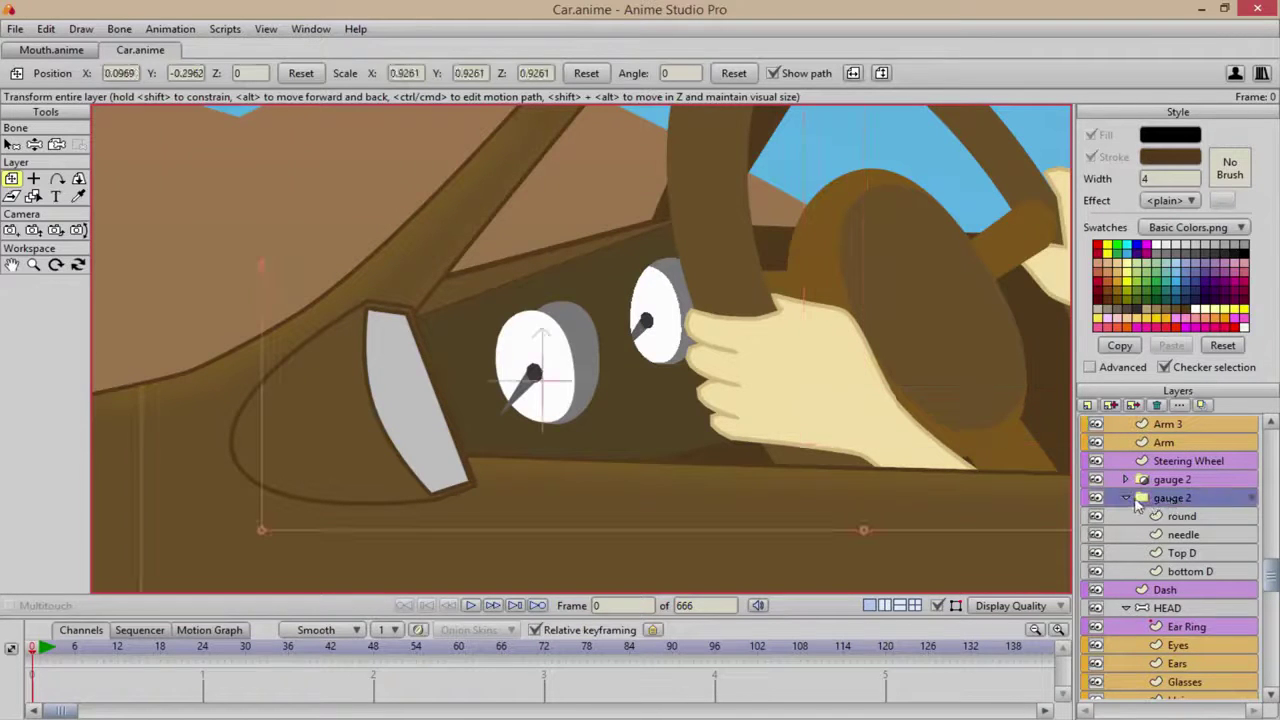
{"action": "left_click", "coordinate": [1127, 499]}
{"action": "left_click", "coordinate": [1127, 499]}
{"action": "left_click", "coordinate": [1096, 572]}
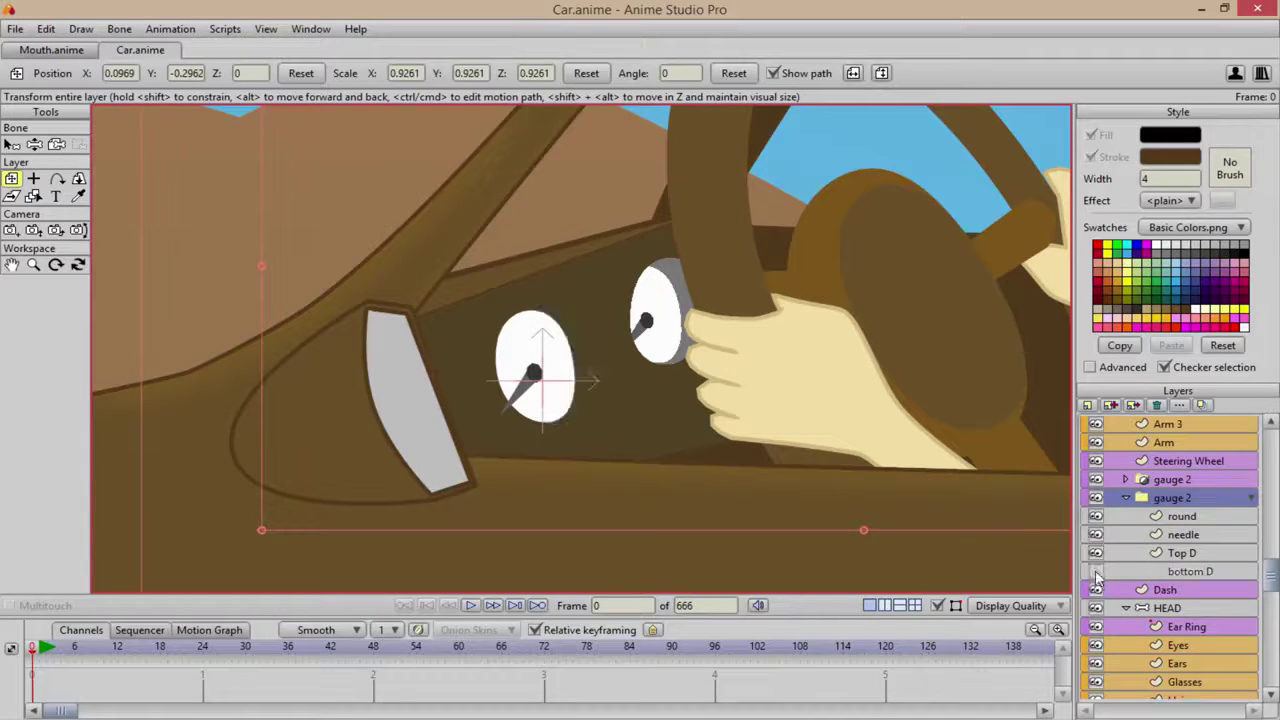
{"action": "left_click", "coordinate": [1096, 553]}
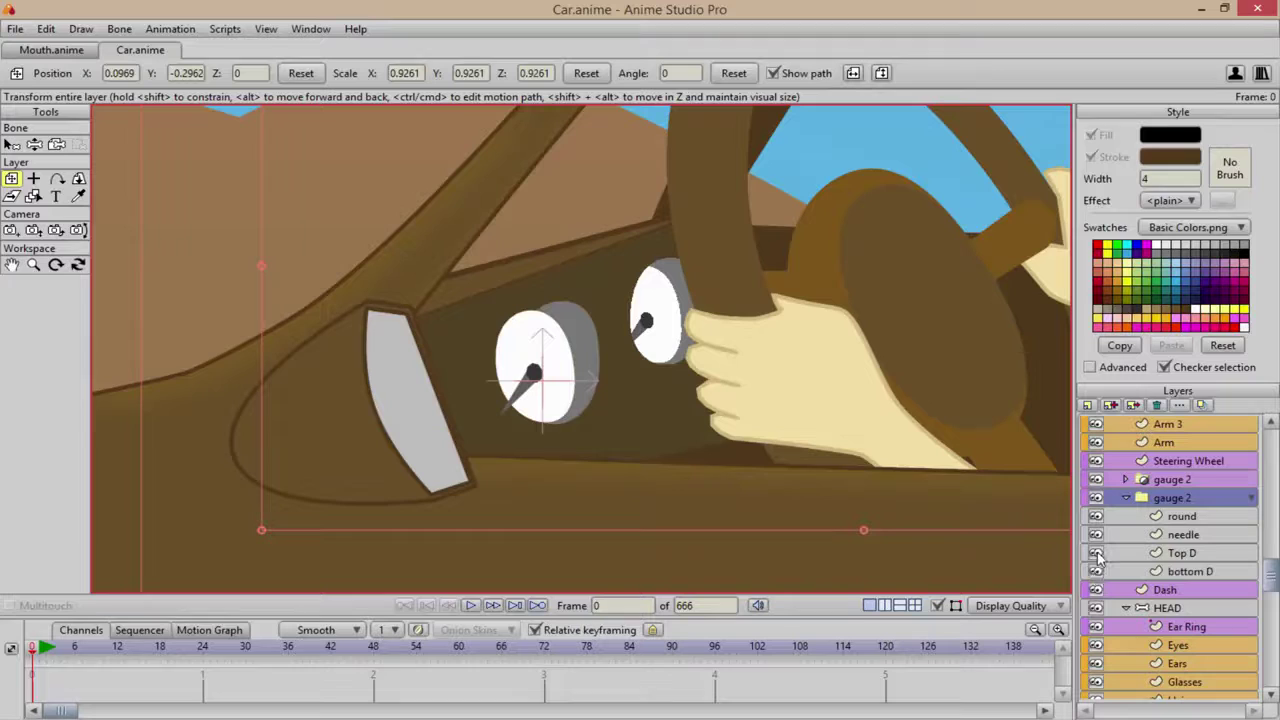
{"action": "left_click", "coordinate": [1096, 535]}
- Set the gauge 2 group's Group Mask to Hide all and apply it
{"action": "double_click", "coordinate": [1180, 499]}
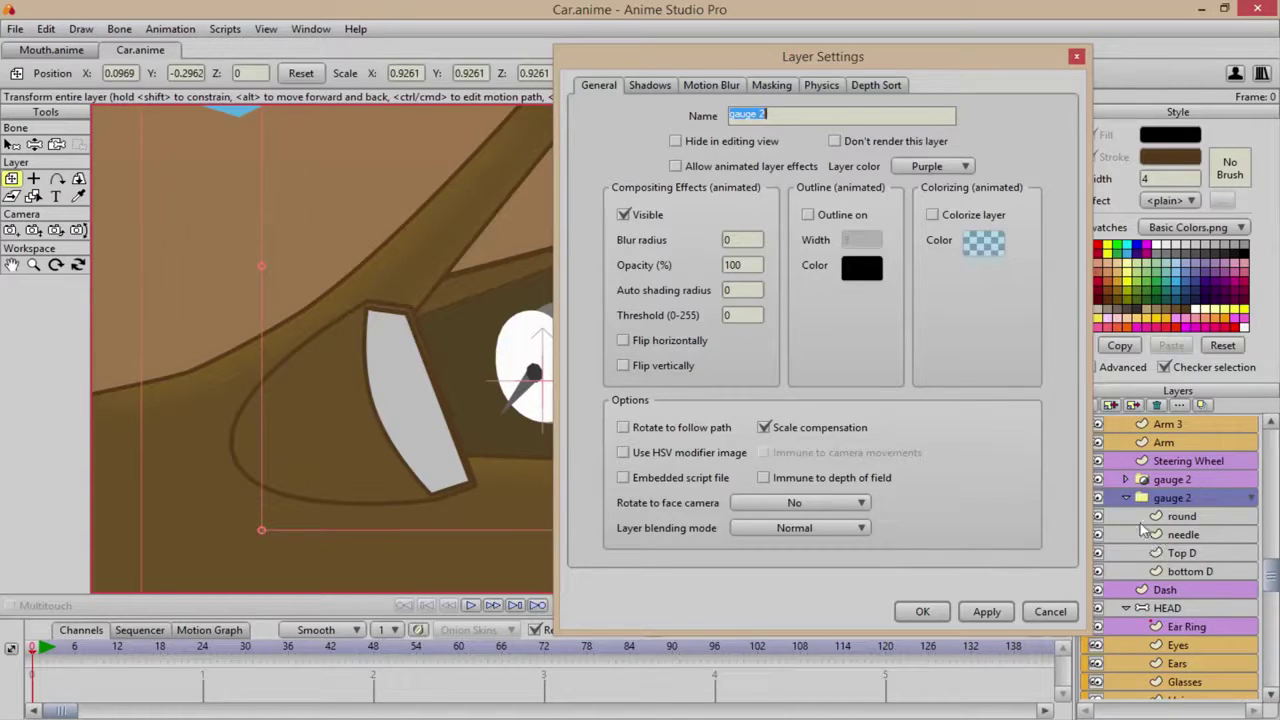
{"action": "left_click", "coordinate": [764, 88]}
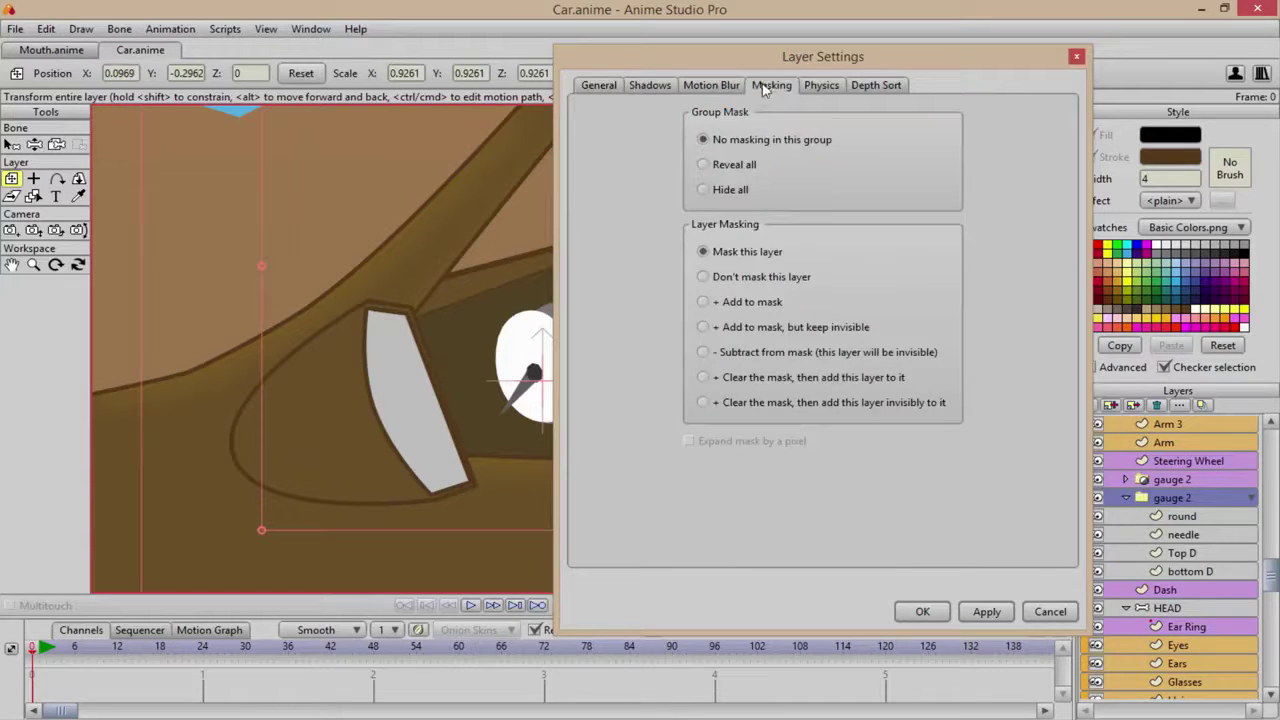
{"action": "left_click", "coordinate": [704, 190]}
{"action": "left_click", "coordinate": [986, 611]}
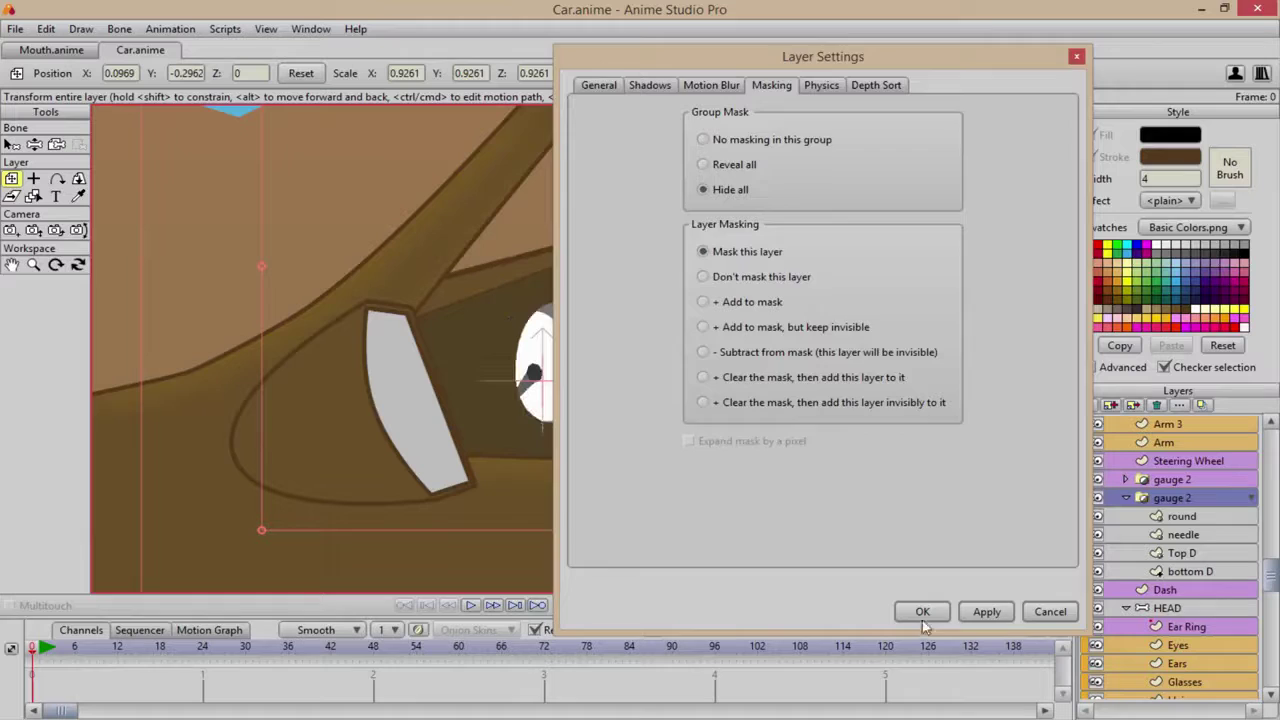
{"action": "left_click", "coordinate": [922, 611]}
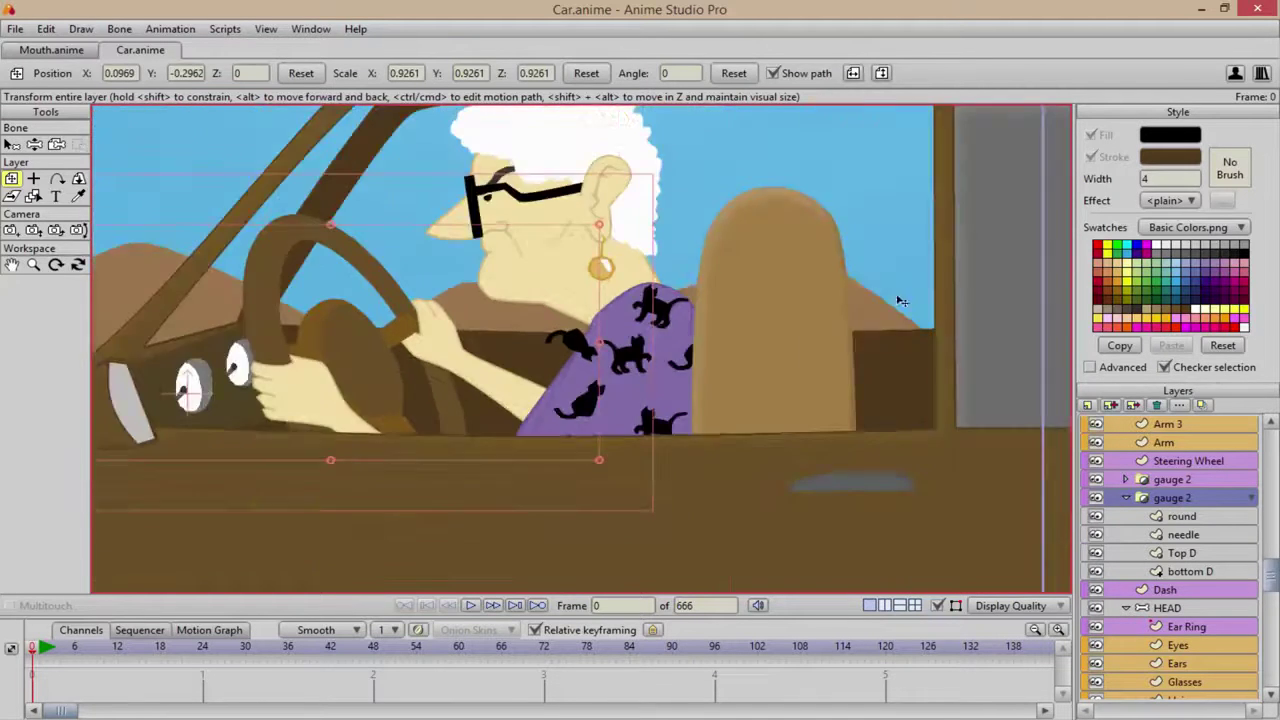
- Zoom onto the cat shirt and toggle Torso, Shirt and Cats visibility off and on
{"action": "scroll", "coordinate": [800, 310], "scroll_direction": "up", "scroll_amount": 2}
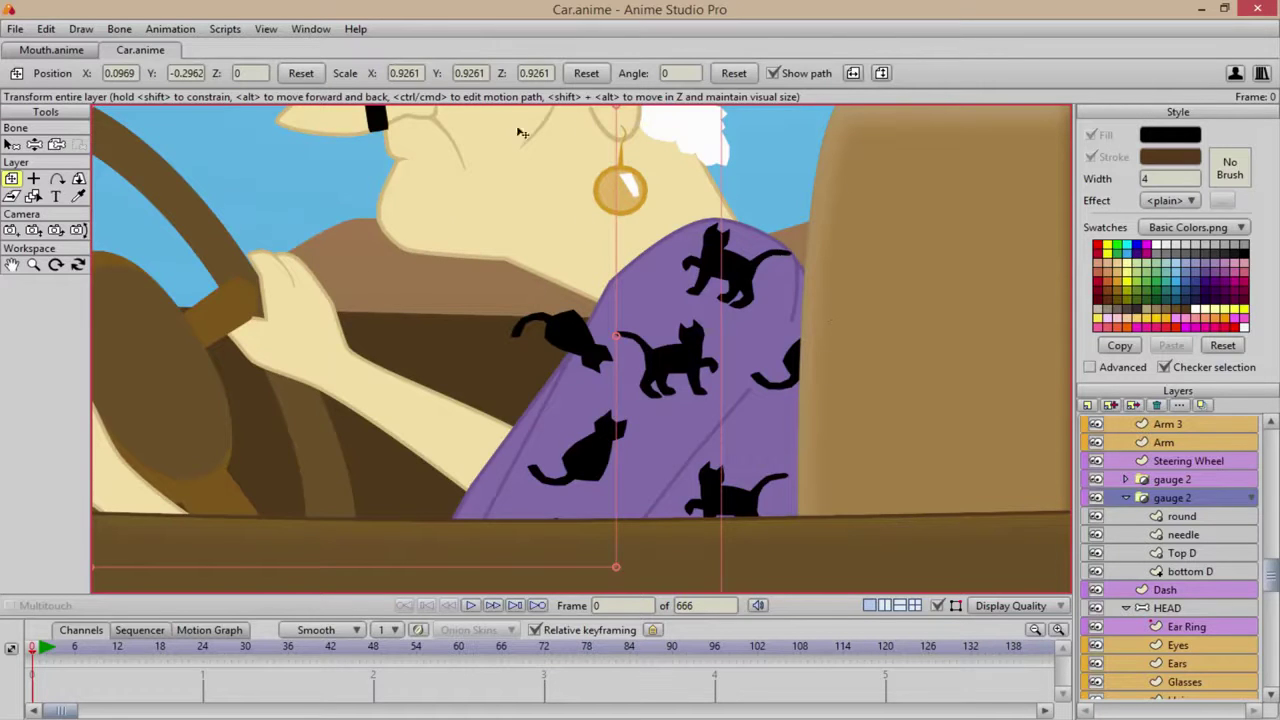
{"action": "left_click_drag", "start_coordinate": [692, 452], "coordinate": [617, 426]}
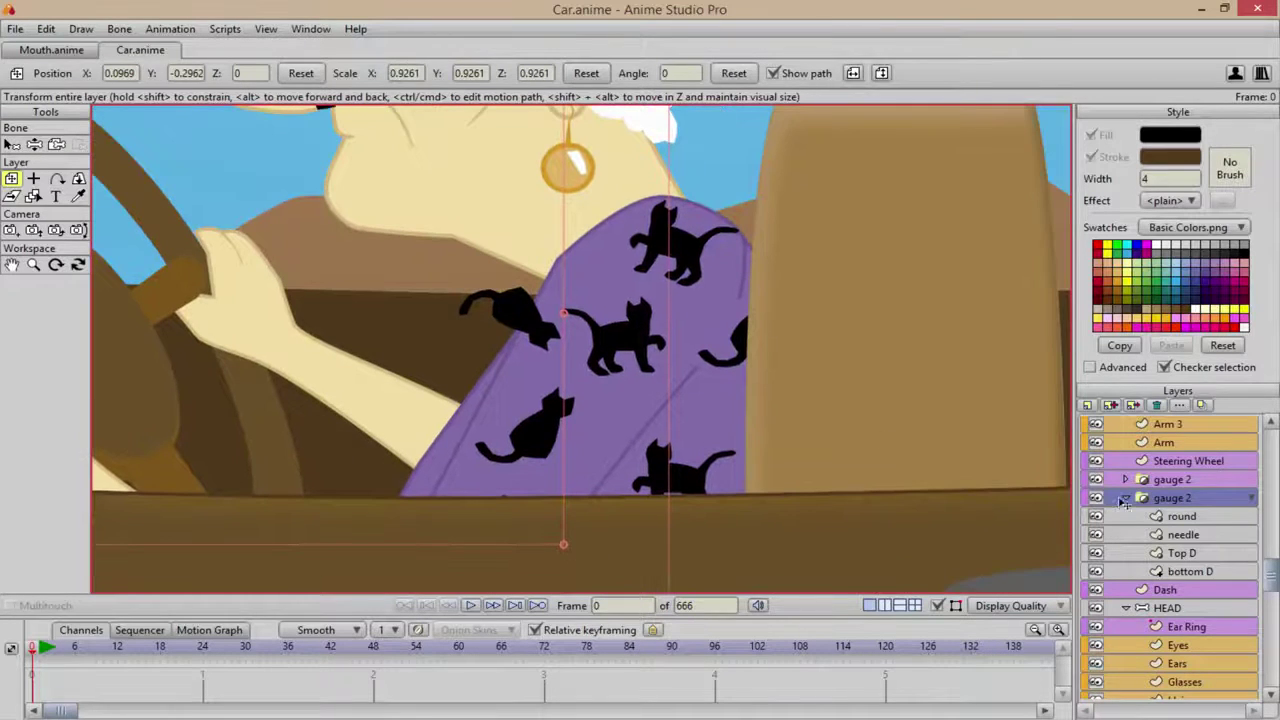
{"action": "scroll", "coordinate": [1140, 520], "scroll_direction": "down", "scroll_amount": 3}
{"action": "scroll", "coordinate": [1160, 527], "scroll_direction": "down", "scroll_amount": 1}
{"action": "scroll", "coordinate": [1167, 529], "scroll_direction": "up", "scroll_amount": 6}
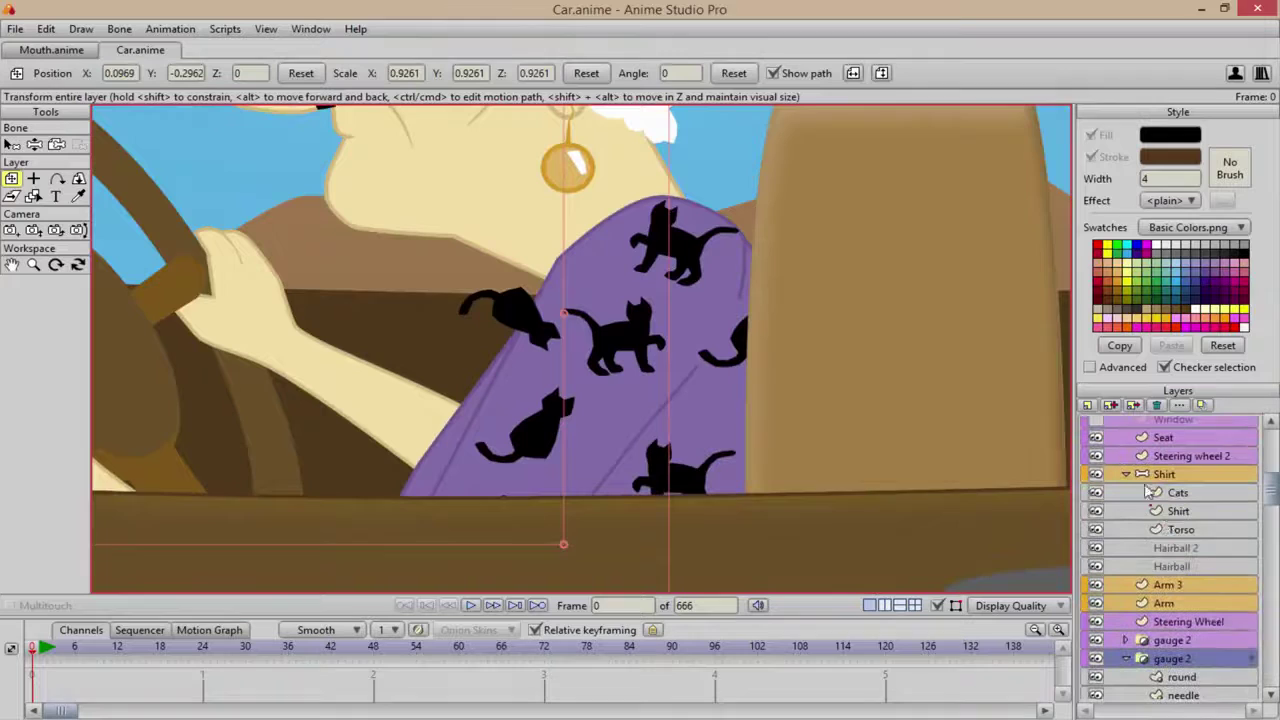
{"action": "left_click", "coordinate": [1096, 530]}
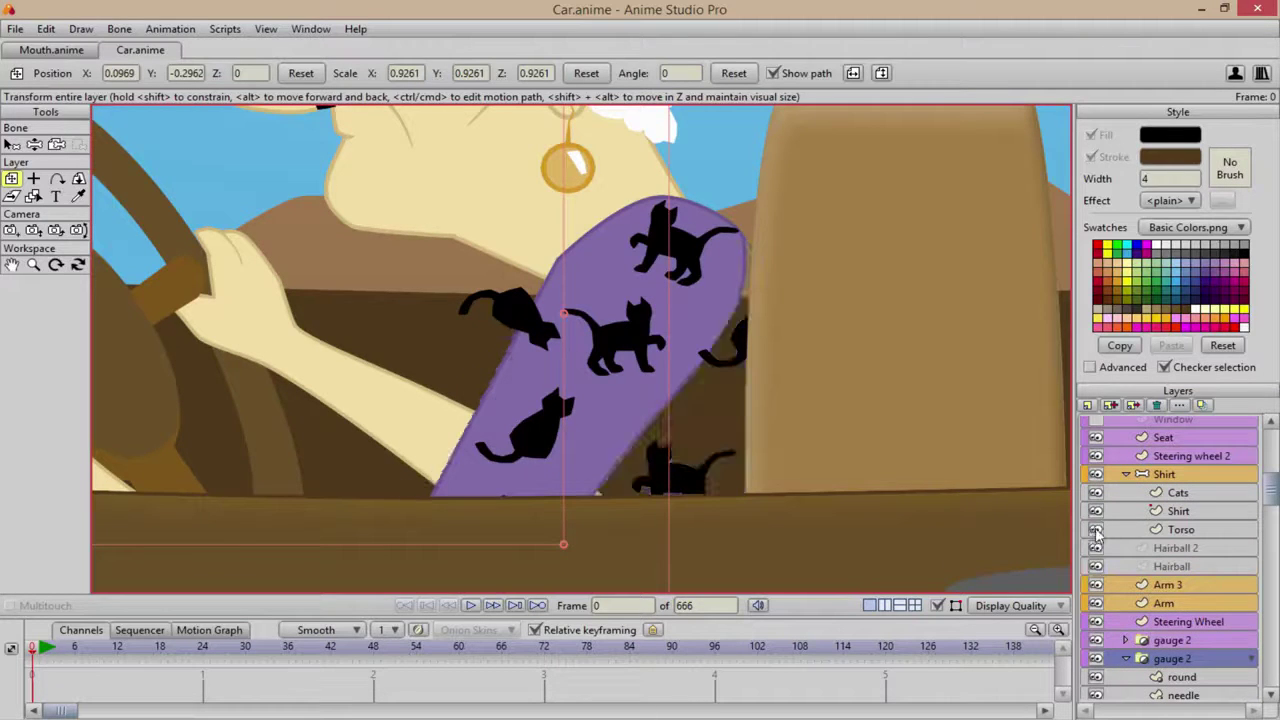
{"action": "left_click", "coordinate": [1096, 511]}
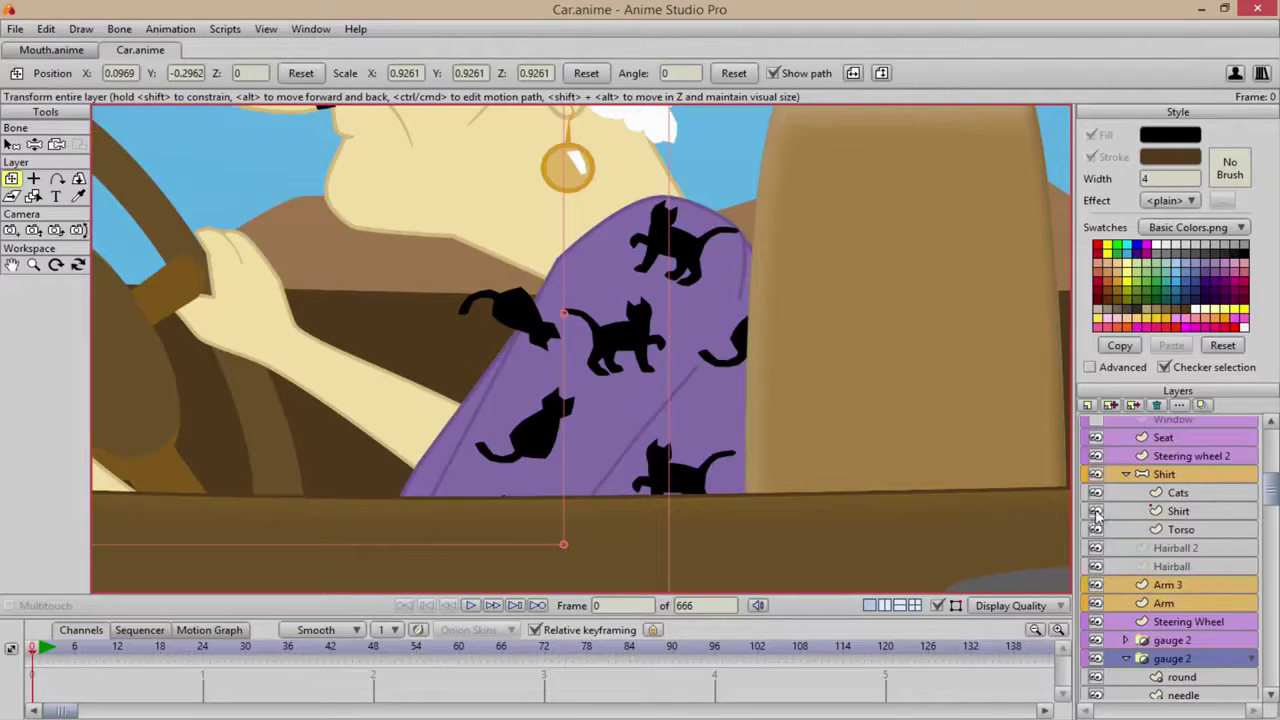
{"action": "left_click", "coordinate": [1096, 493]}
{"action": "left_click", "coordinate": [1096, 493]}
- Select the Shirt group in the Layers panel
{"action": "scroll", "coordinate": [729, 384], "scroll_direction": "up", "scroll_amount": 2}
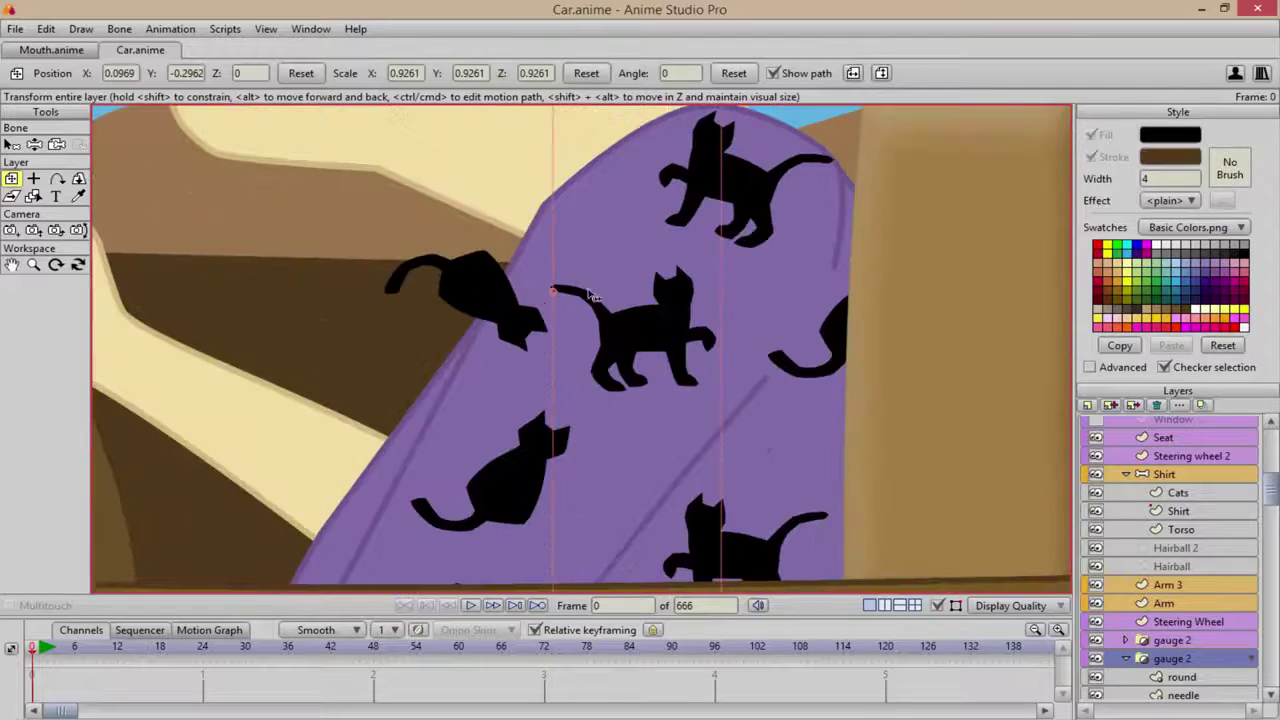
{"action": "scroll", "coordinate": [975, 418], "scroll_direction": "up", "scroll_amount": 1}
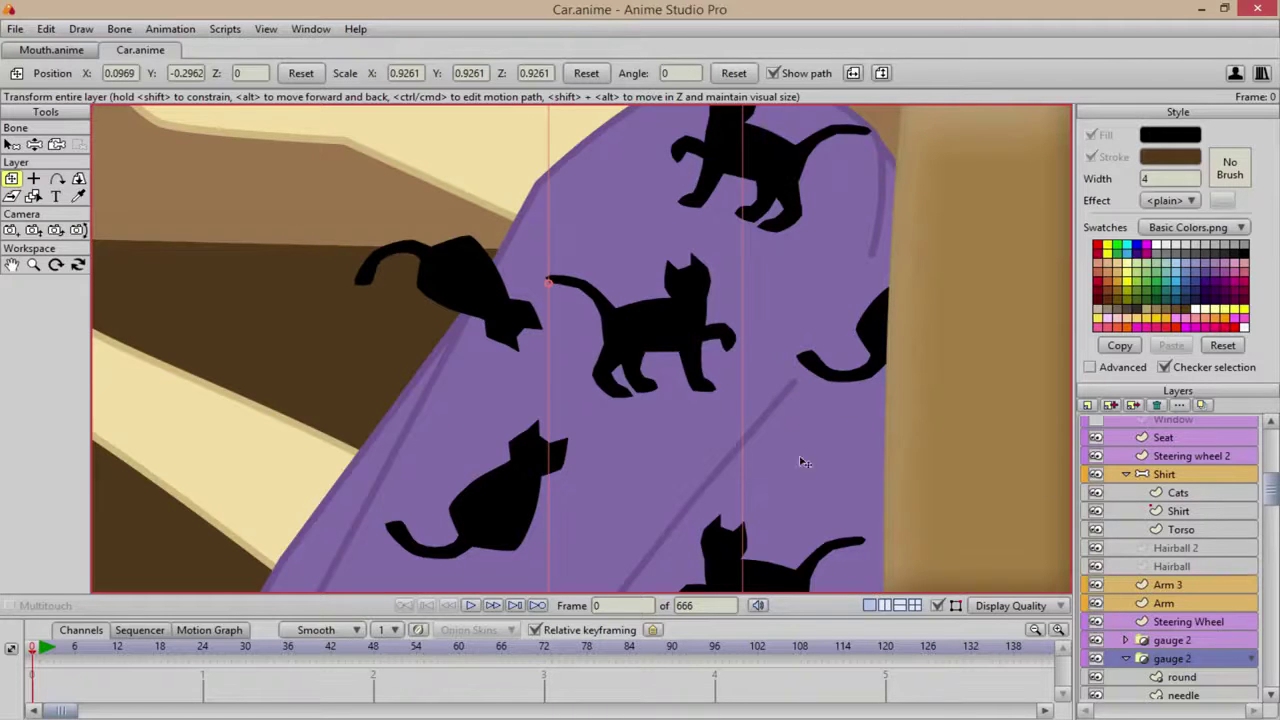
{"action": "left_click", "coordinate": [1160, 475]}
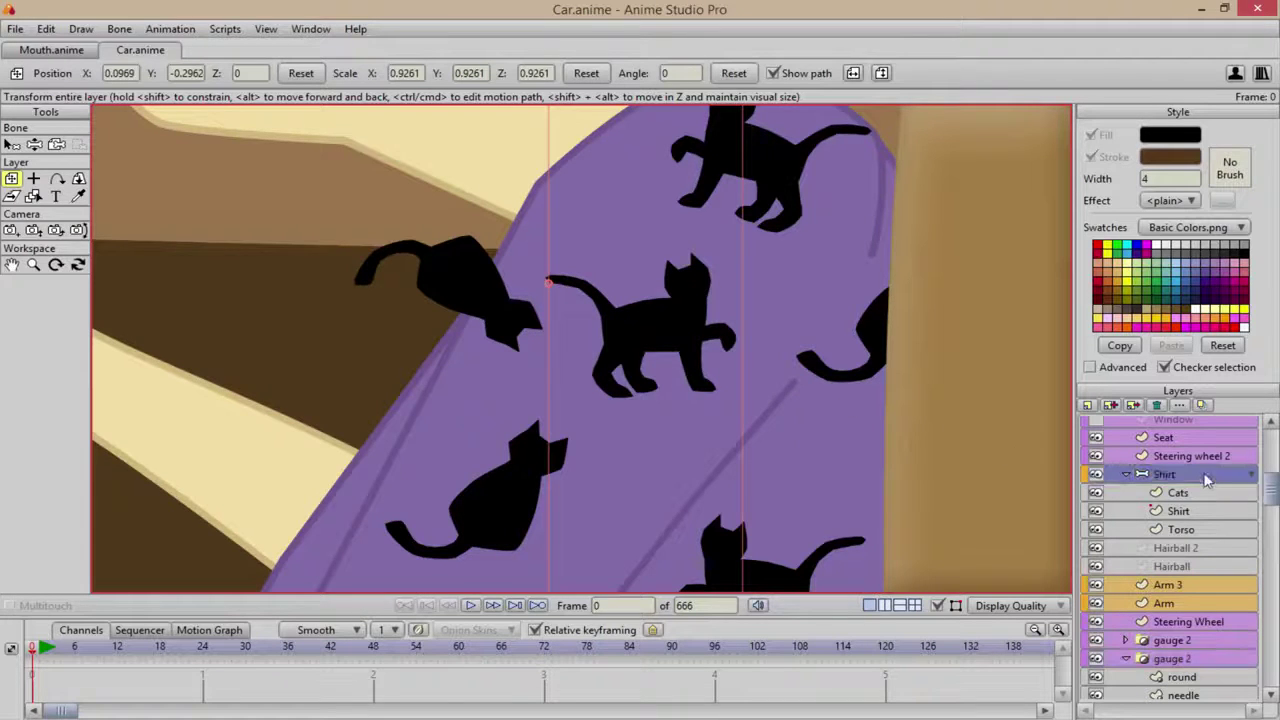
- Test the shirt bone by swinging it with Manipulate Bones, then restore its pose
{"action": "double_click", "coordinate": [1145, 478]}
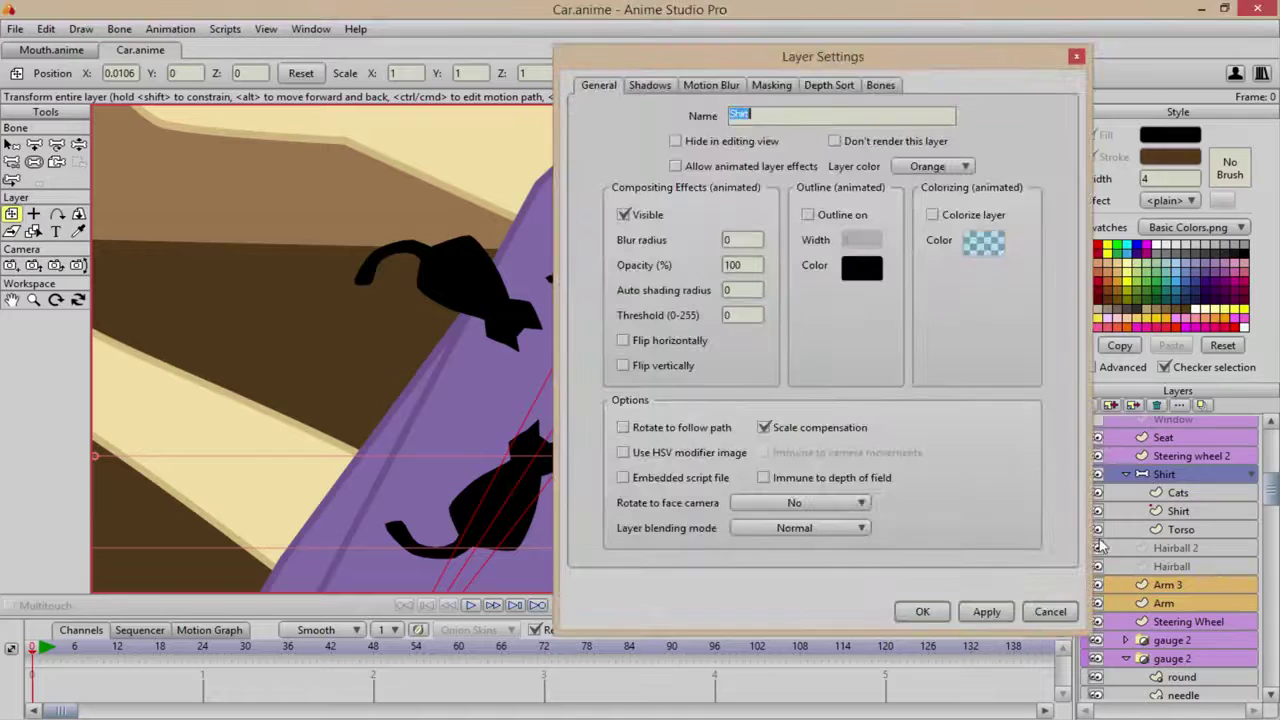
{"action": "left_click", "coordinate": [1060, 615]}
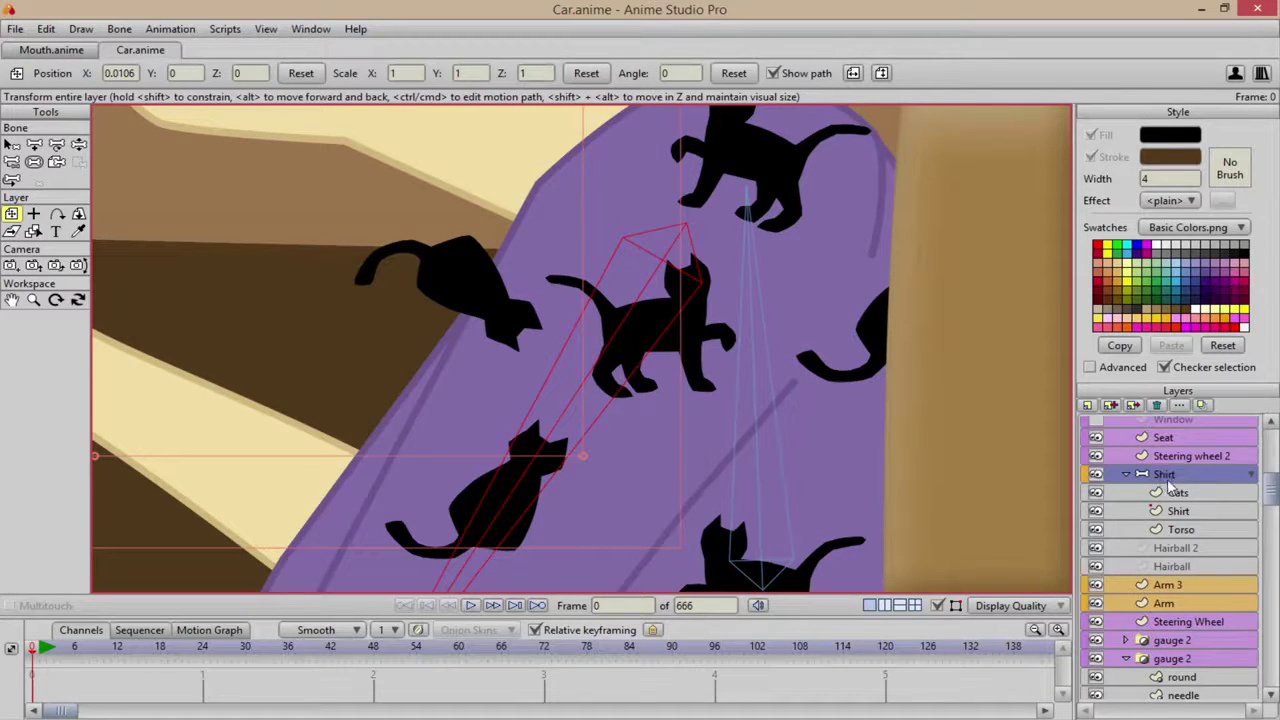
{"action": "key", "text": "z"}
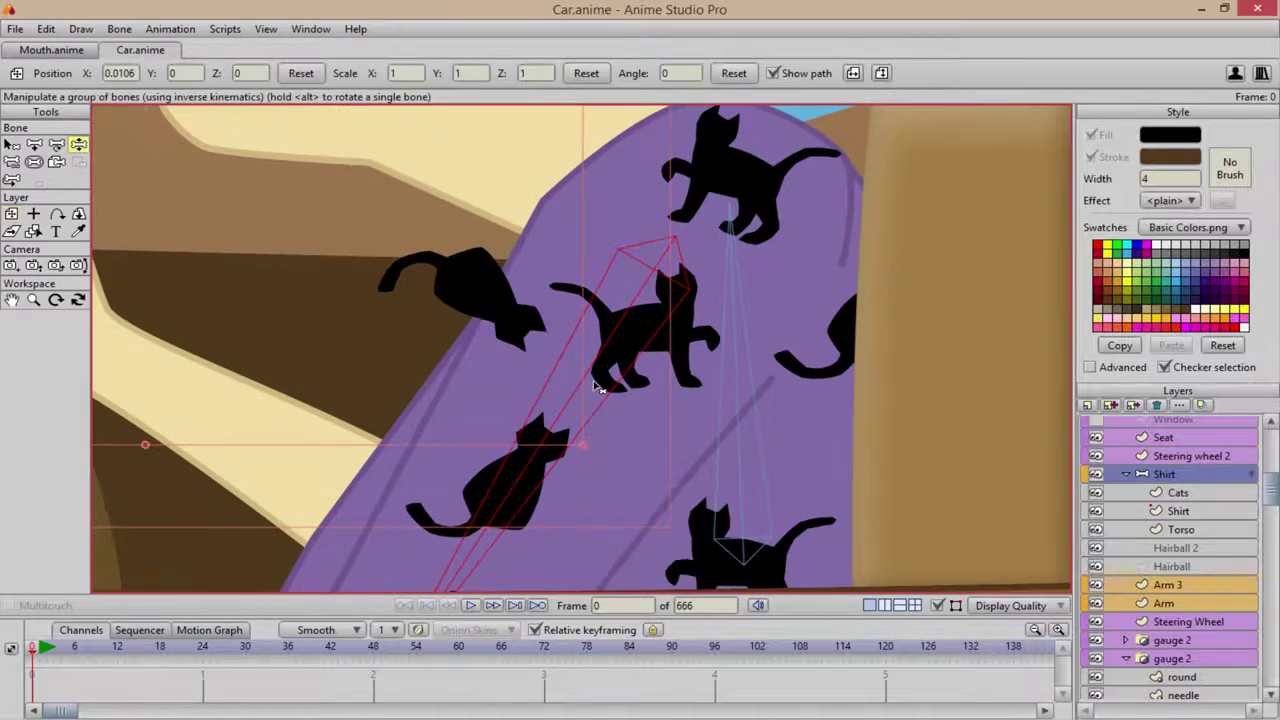
{"action": "left_click_drag", "start_coordinate": [597, 388], "coordinate": [447, 252]}
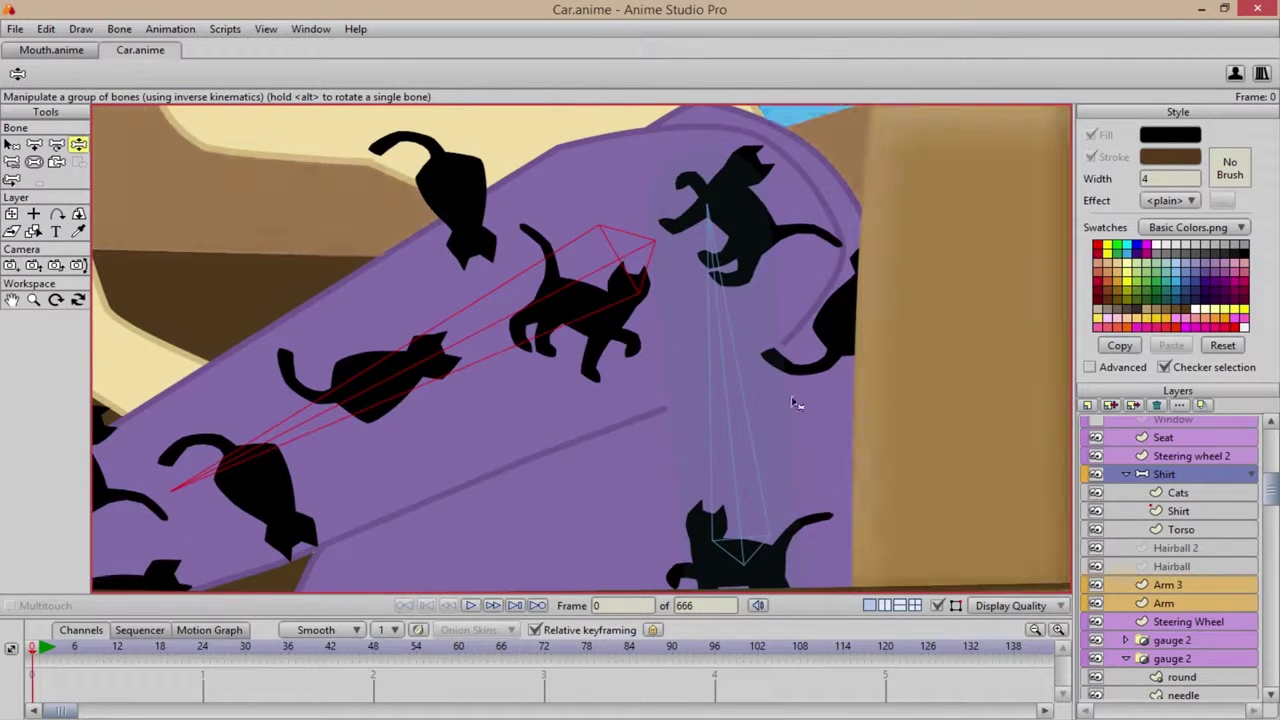
{"action": "left_click_drag", "start_coordinate": [796, 404], "coordinate": [860, 416]}
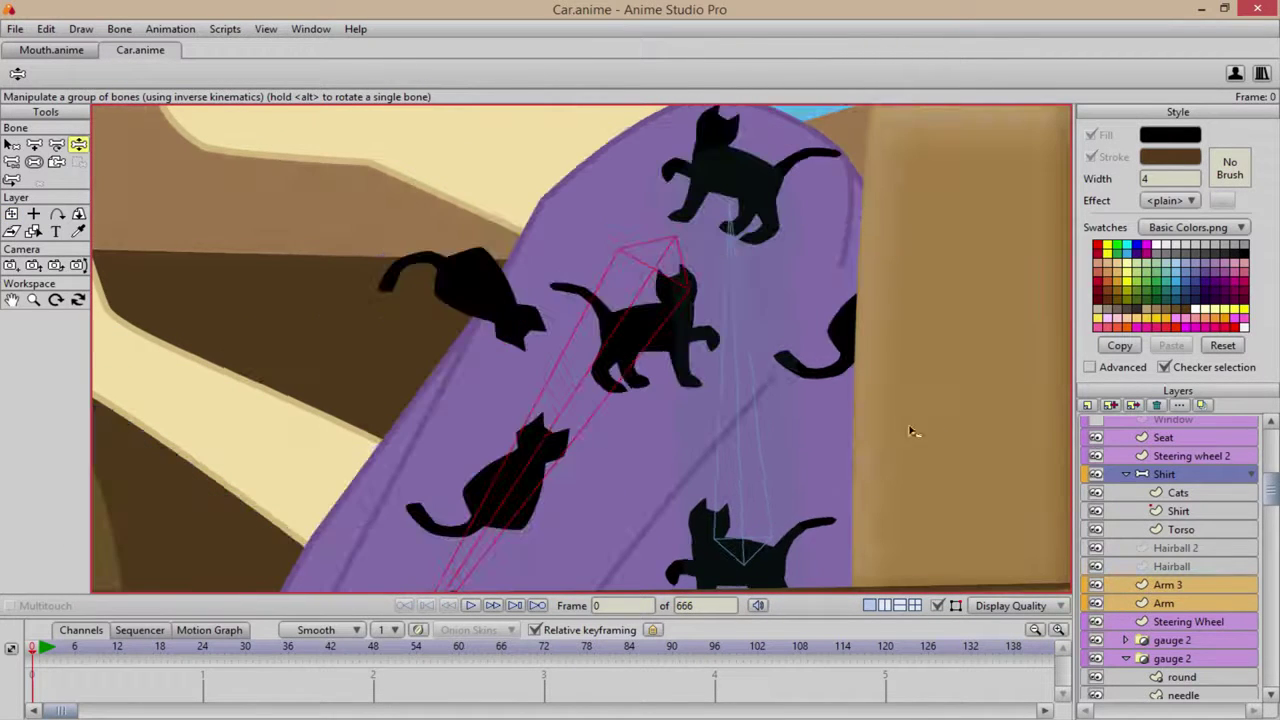
- Set the Shirt group's masking to Hide all and confirm
{"action": "double_click", "coordinate": [1172, 476]}
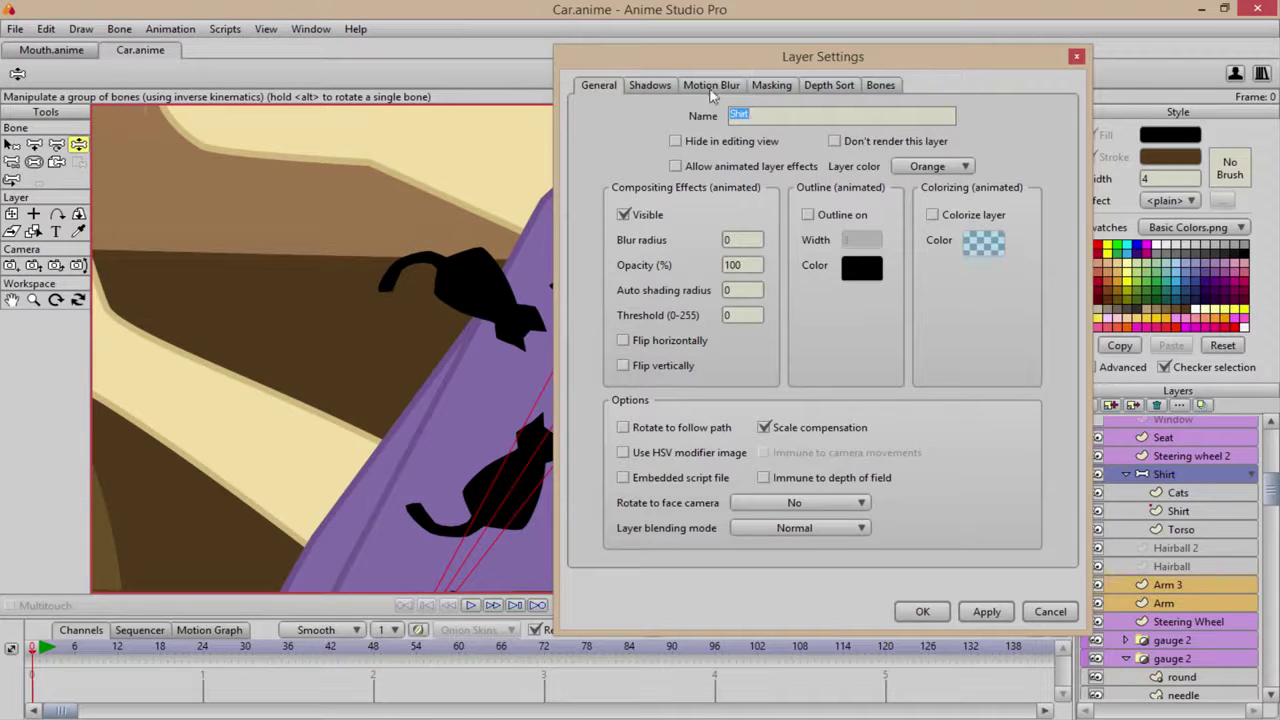
{"action": "left_click", "coordinate": [770, 85]}
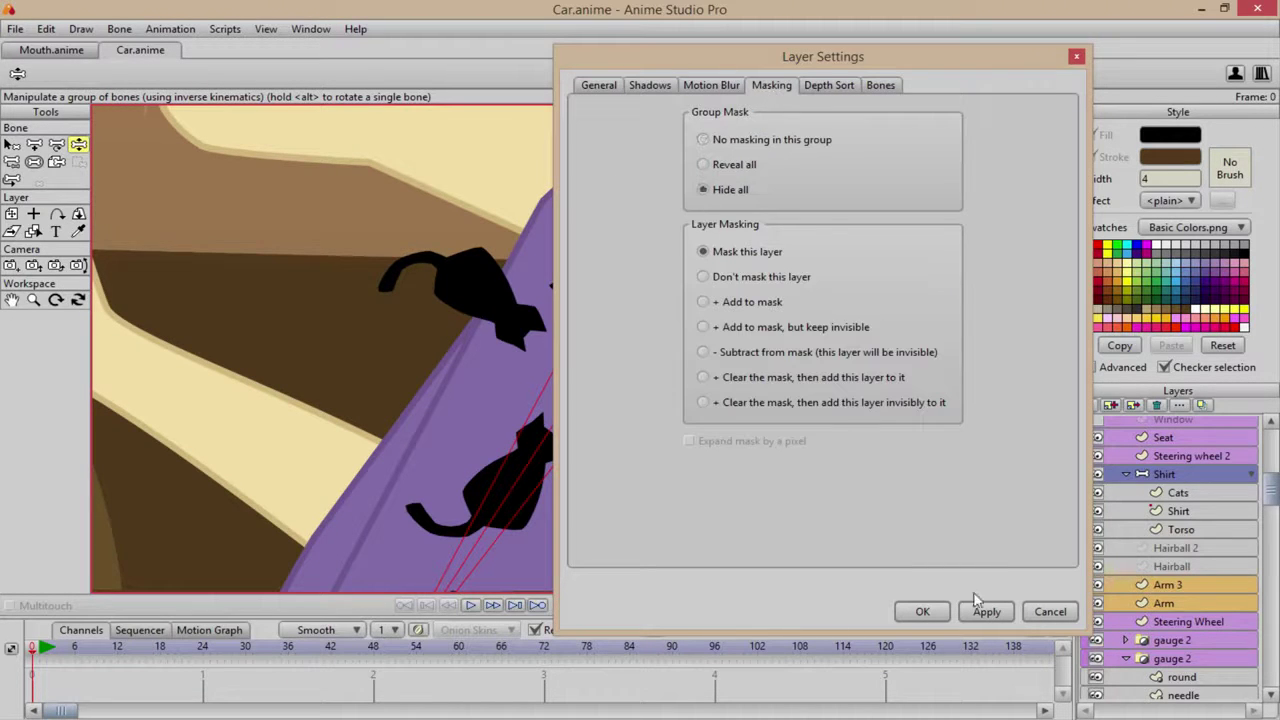
{"action": "left_click", "coordinate": [921, 611]}
{"action": "scroll", "coordinate": [690, 465], "scroll_direction": "up", "scroll_amount": 3}
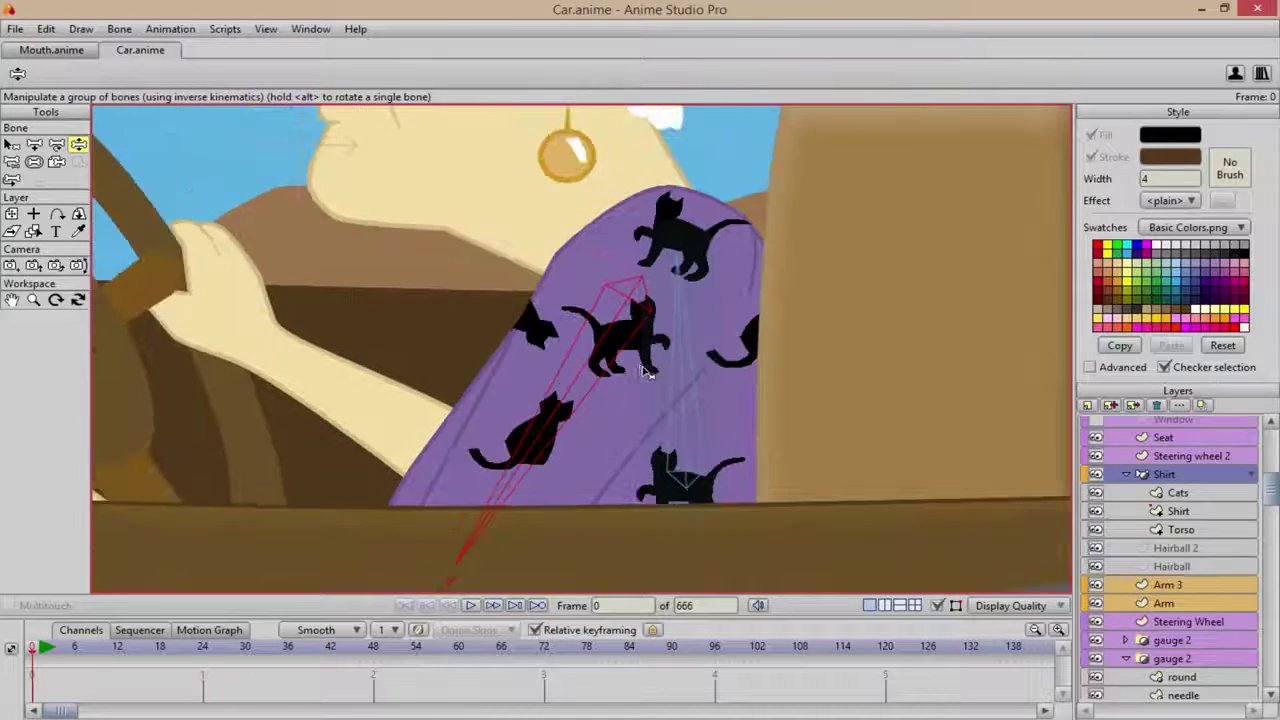
- Zoom out to show the whole car scene with road, clouds and camera frame
{"action": "scroll", "coordinate": [722, 424], "scroll_direction": "up", "scroll_amount": 2}
{"action": "scroll", "coordinate": [722, 424], "scroll_direction": "down", "scroll_amount": 1}
{"action": "scroll", "coordinate": [722, 424], "scroll_direction": "down", "scroll_amount": 2}
{"action": "scroll", "coordinate": [818, 478], "scroll_direction": "down", "scroll_amount": 1}
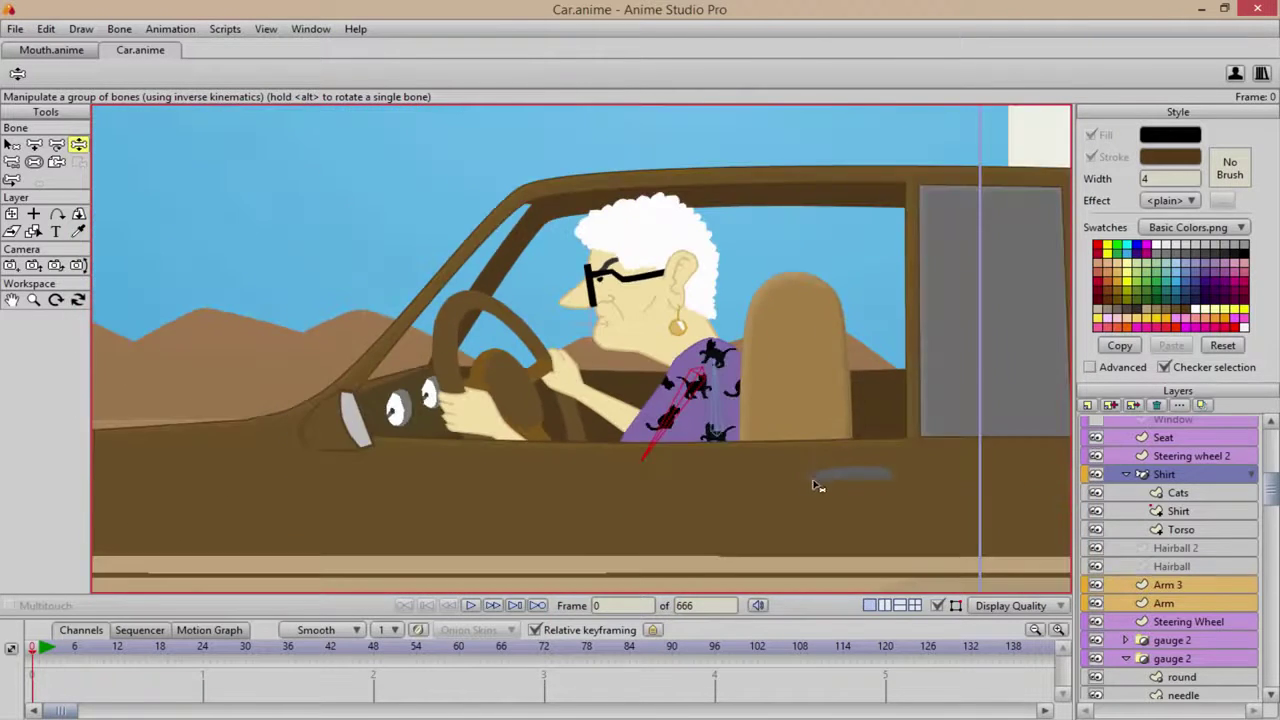
{"action": "scroll", "coordinate": [952, 505], "scroll_direction": "down", "scroll_amount": 2}
{"action": "scroll", "coordinate": [952, 505], "scroll_direction": "down", "scroll_amount": 2}
{"action": "scroll", "coordinate": [814, 486], "scroll_direction": "down", "scroll_amount": 1}
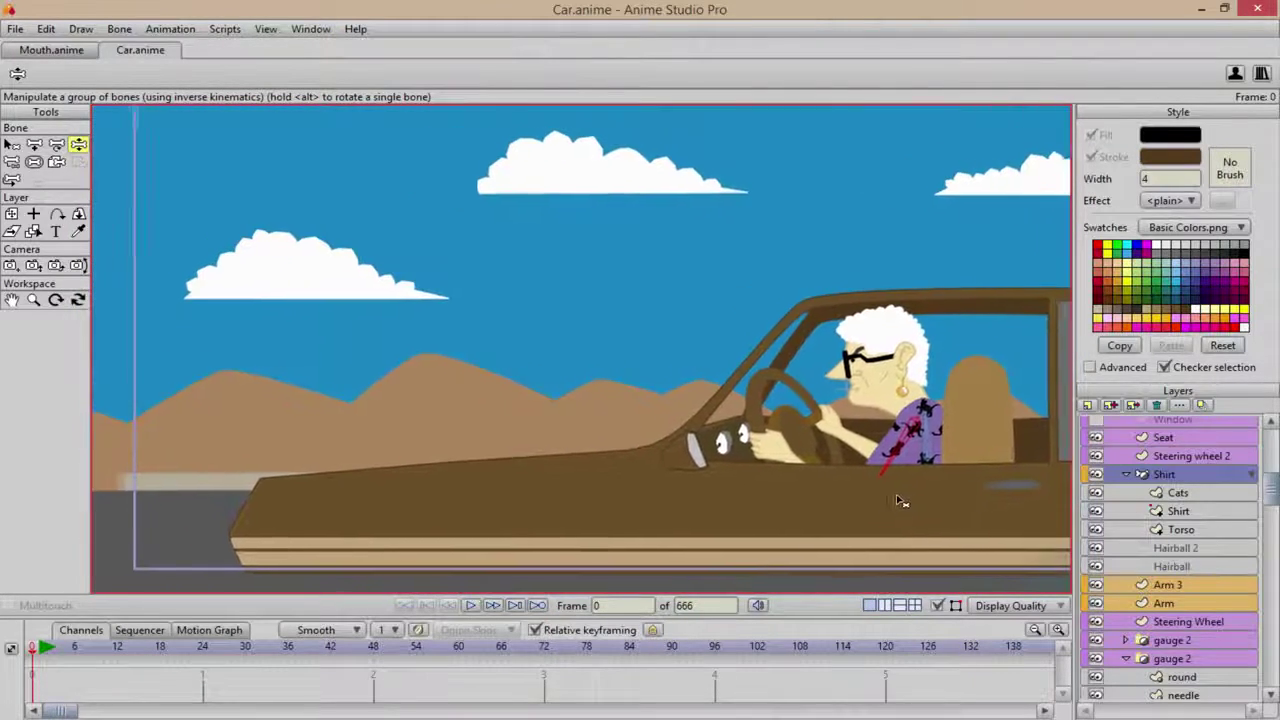
{"action": "scroll", "coordinate": [816, 481], "scroll_direction": "down", "scroll_amount": 1}
{"action": "scroll", "coordinate": [810, 483], "scroll_direction": "down", "scroll_amount": 1}
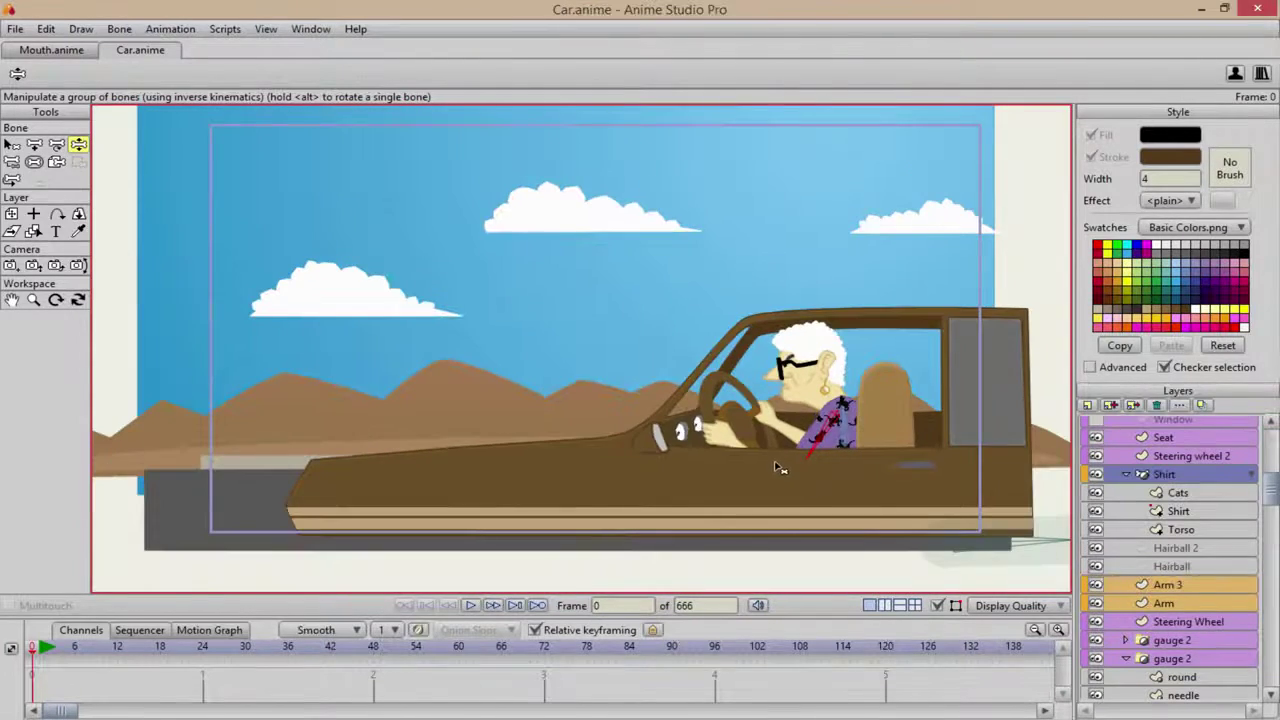